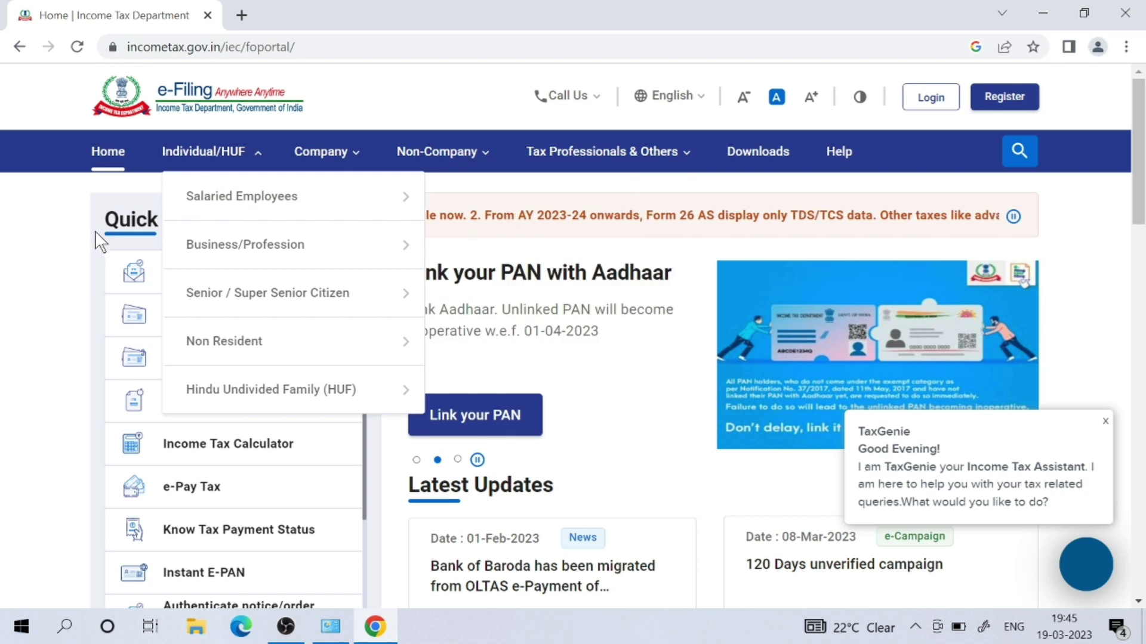
- Go back to the e-Filing home page so the Quick Links list shows
left_click(106, 151)
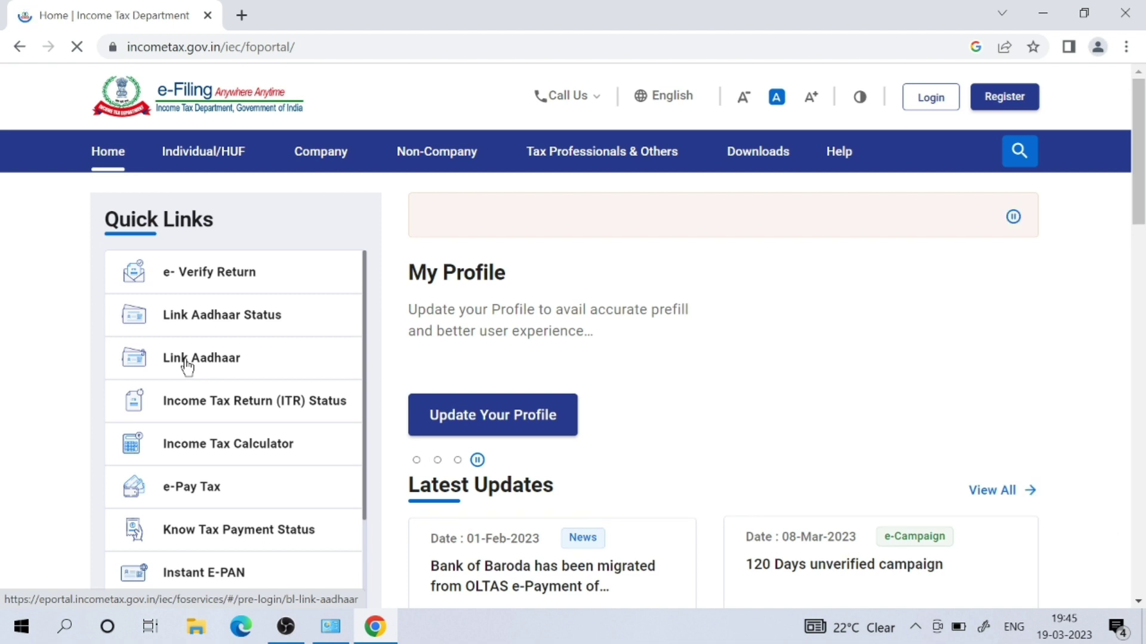
- On the Link Aadhaar page, enter the PAN and validate it
left_click(187, 365)
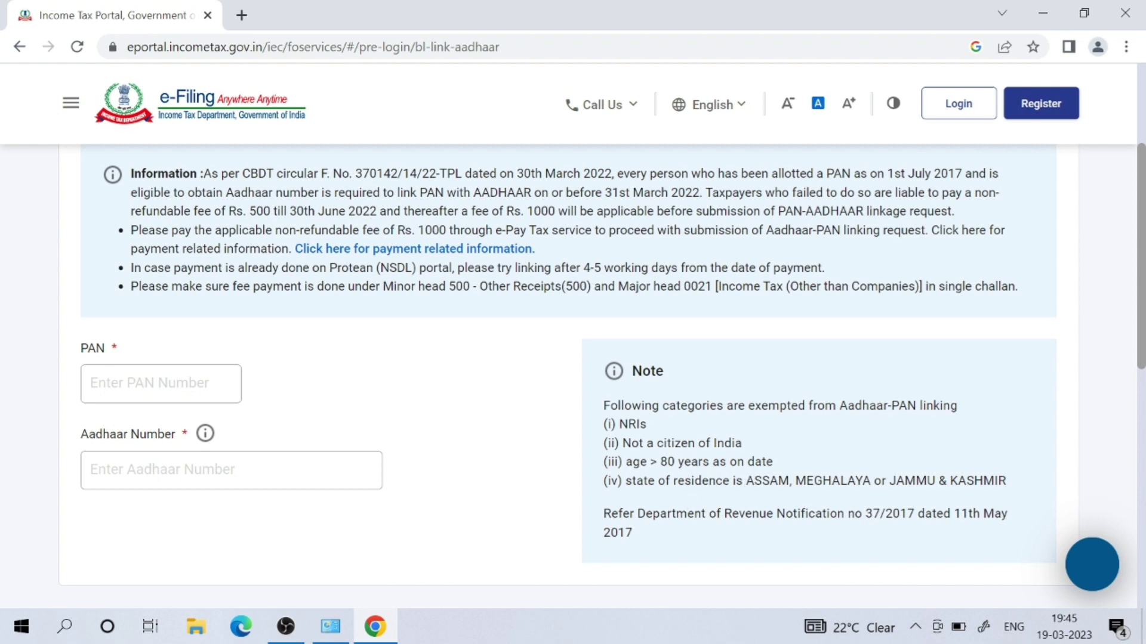
left_click(230, 383)
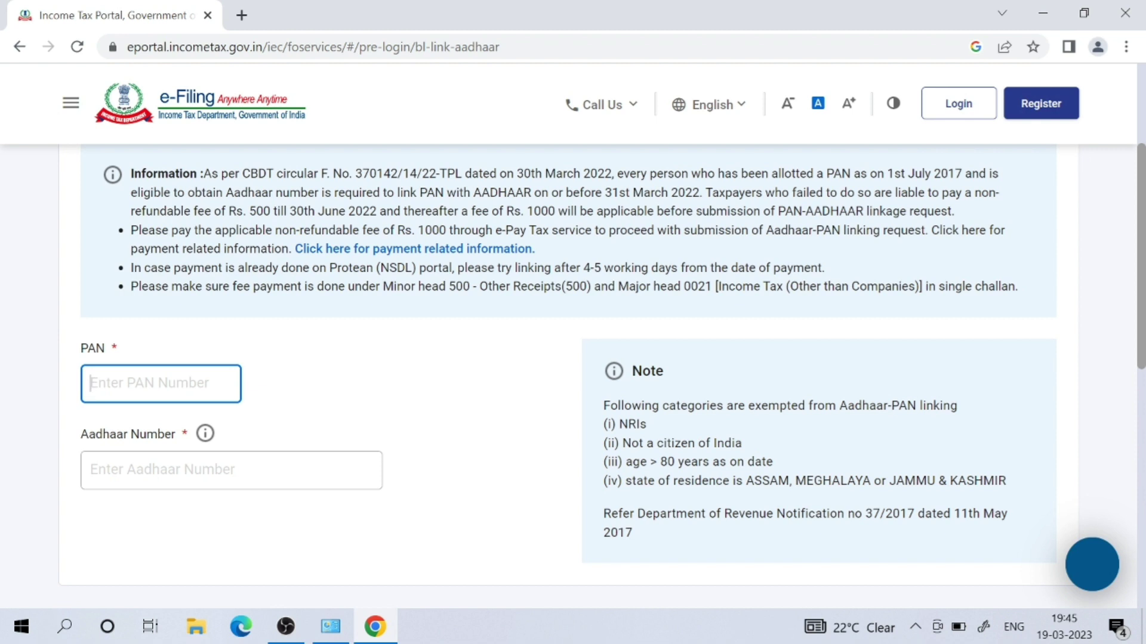
type("CQ")
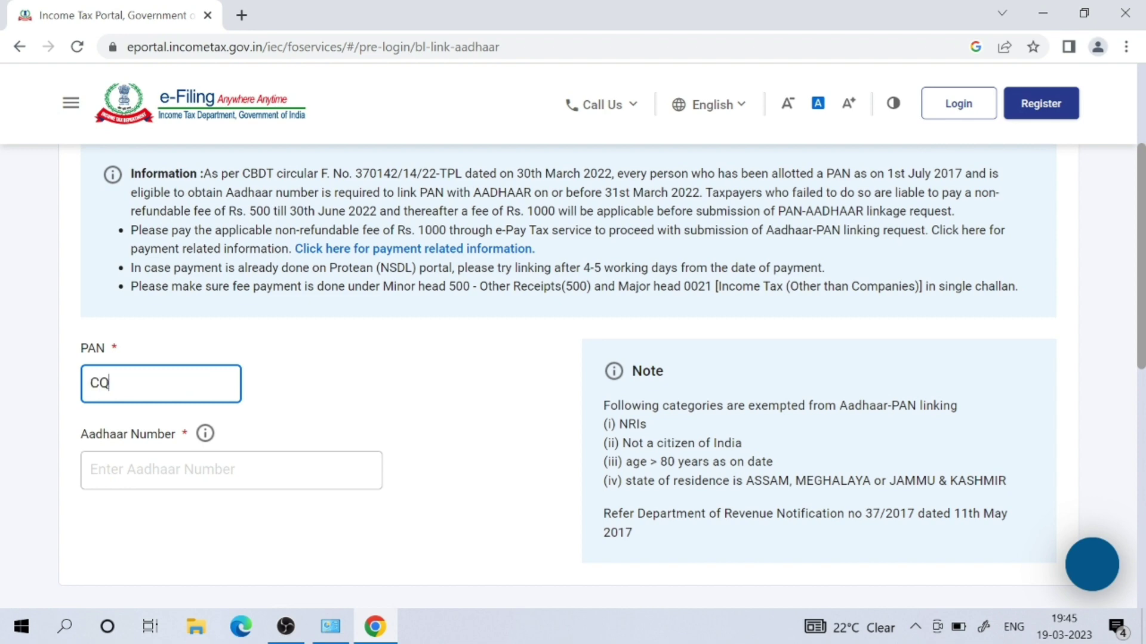
scroll(573, 459, "down", 2)
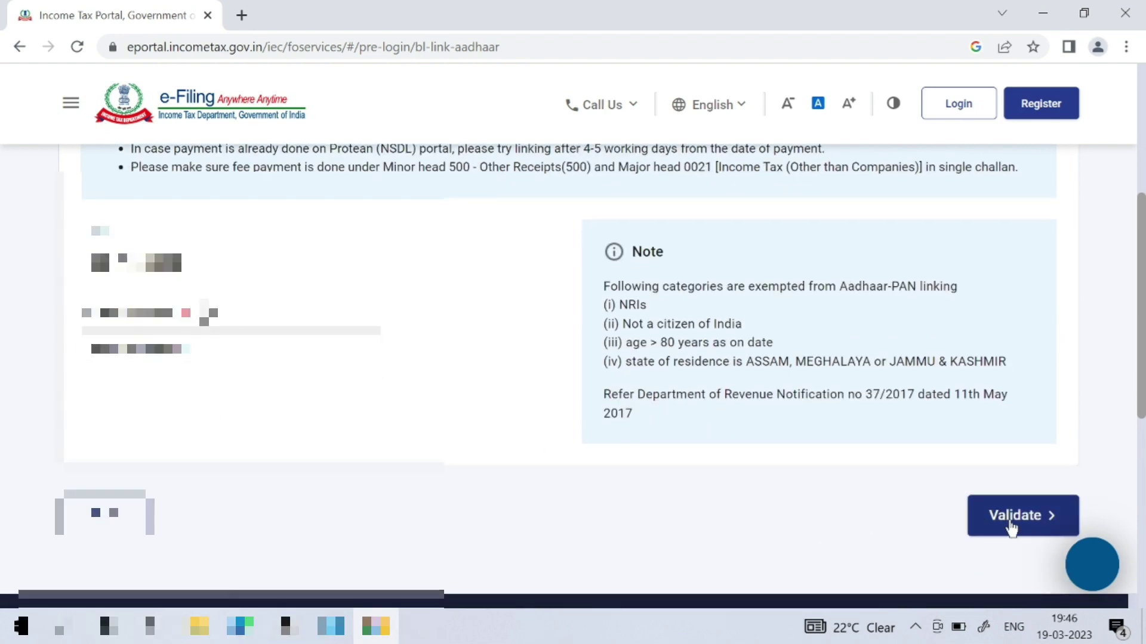
left_click(1010, 525)
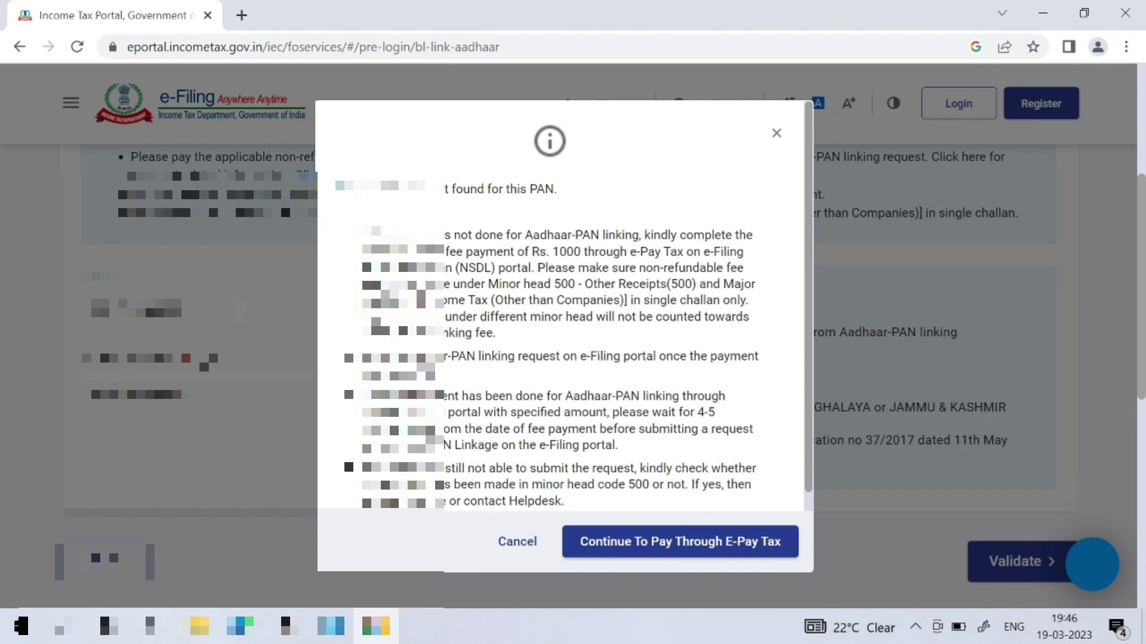
- Continue to pay the linking fee through e-Pay Tax
scroll(599, 330, "down", 5)
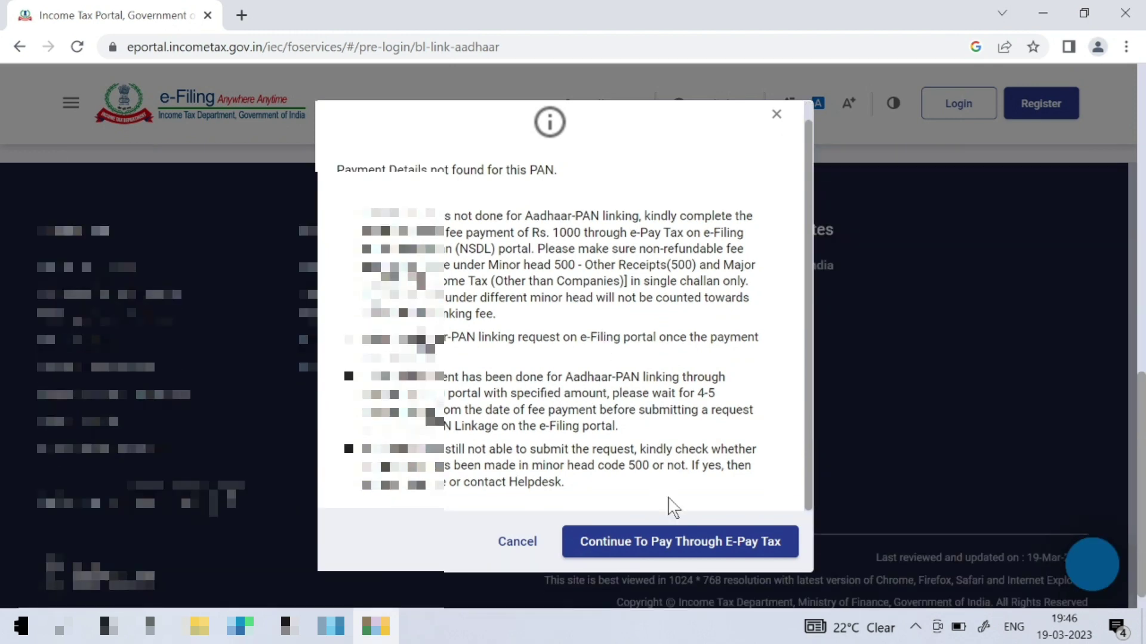
left_click(660, 553)
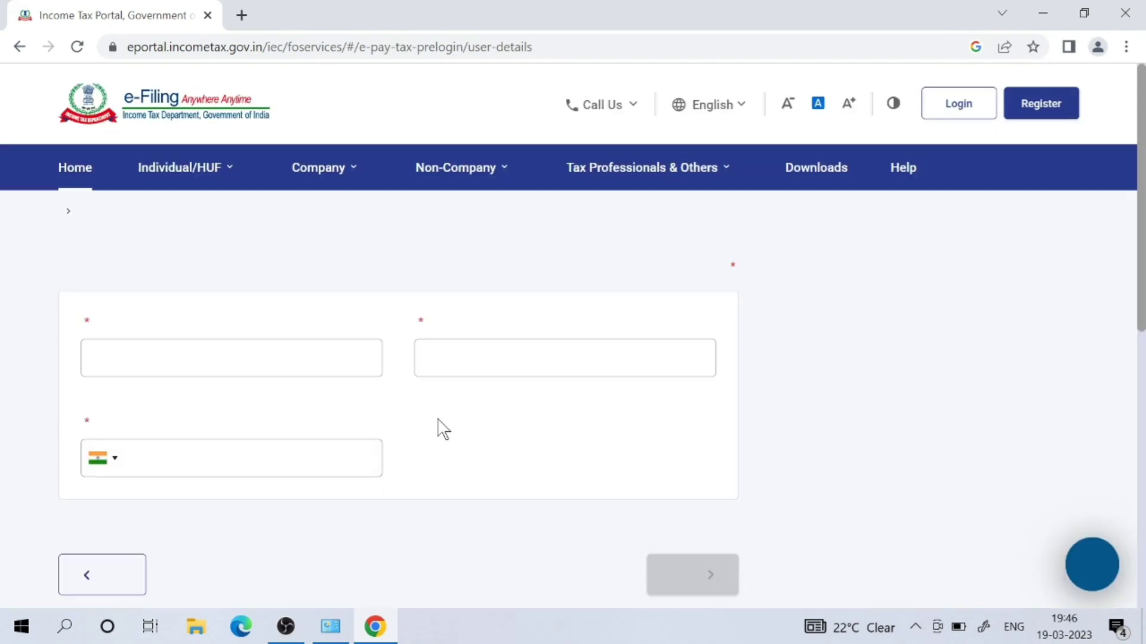
- Enter and confirm the PAN, add the mobile number, and request the OTP
left_click(227, 434)
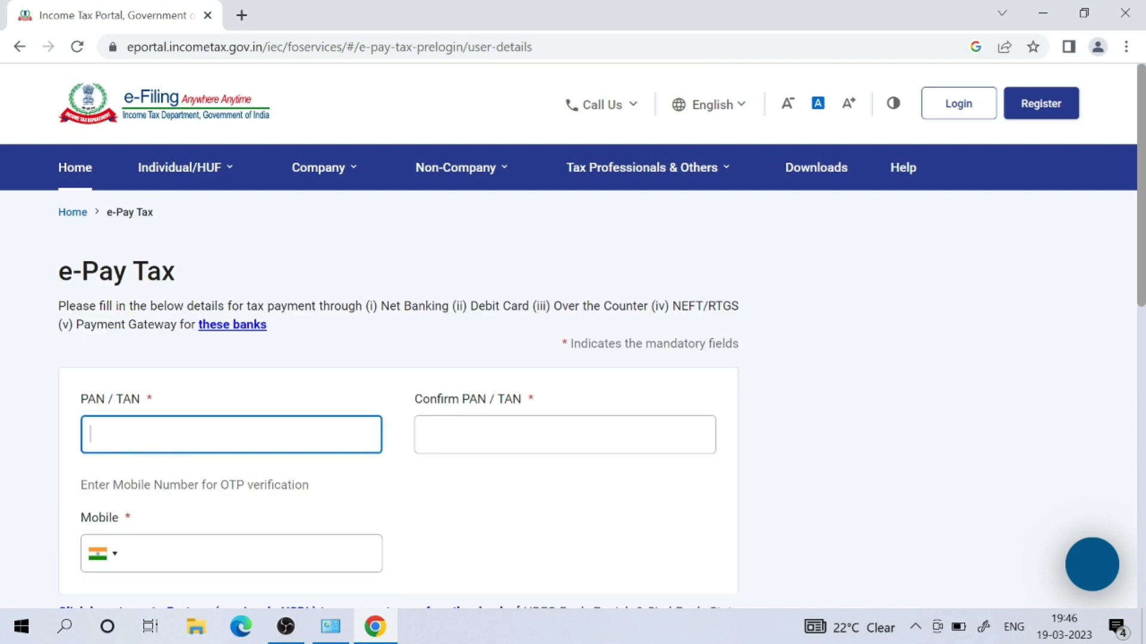
left_click(421, 445)
scroll(419, 460, "down", 4)
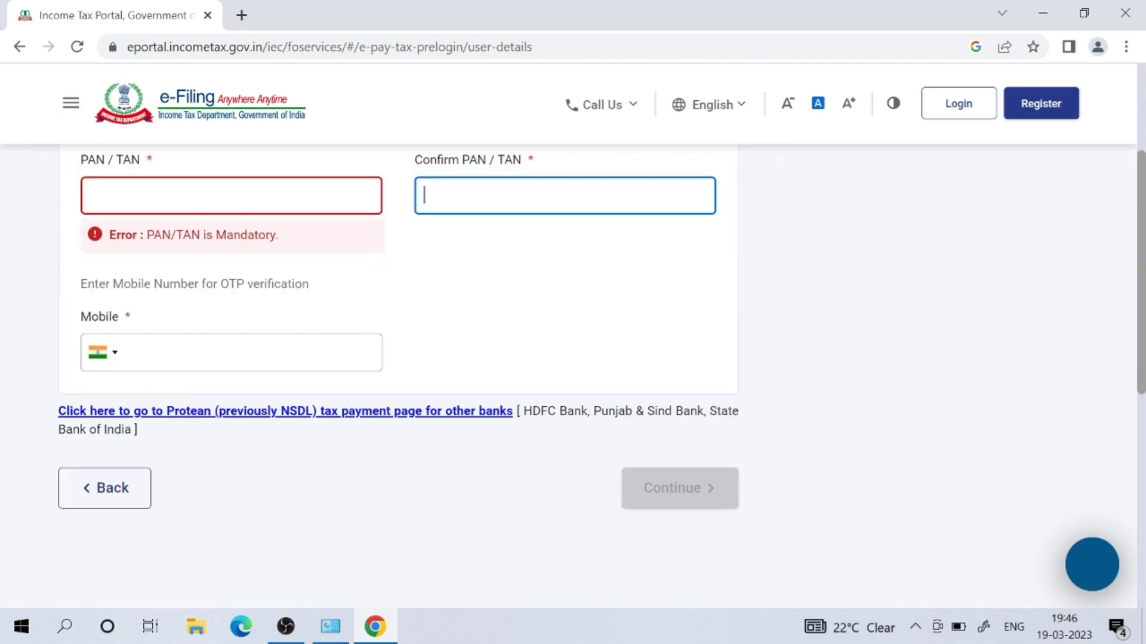
left_click(251, 355)
scroll(251, 355, "up", 2)
left_click(239, 315)
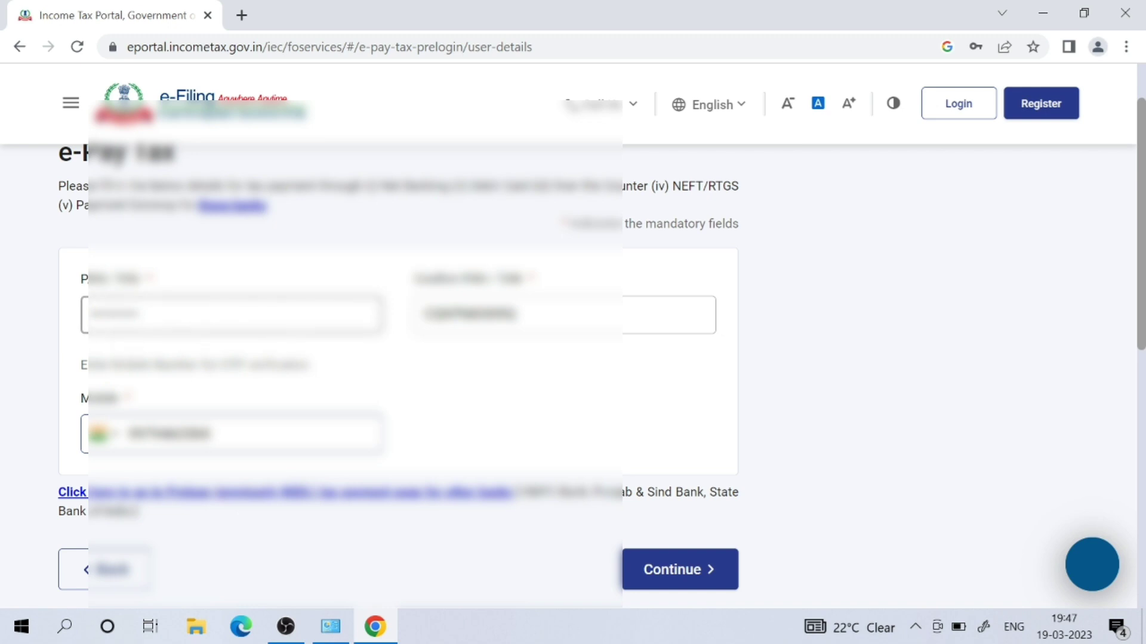
scroll(656, 532, "down", 2)
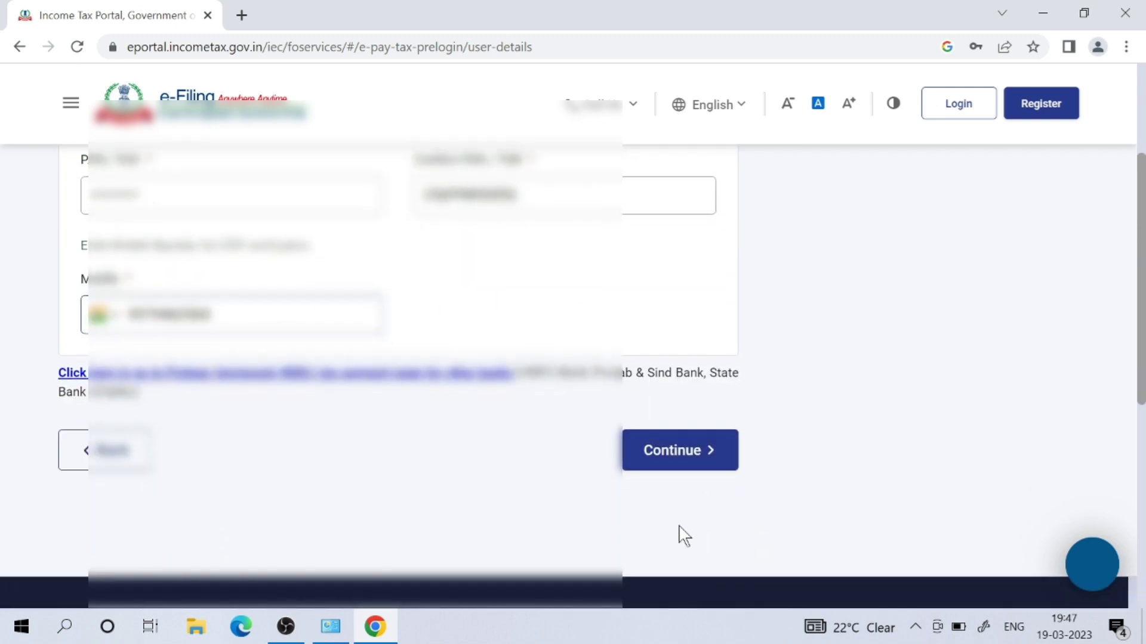
left_click(671, 463)
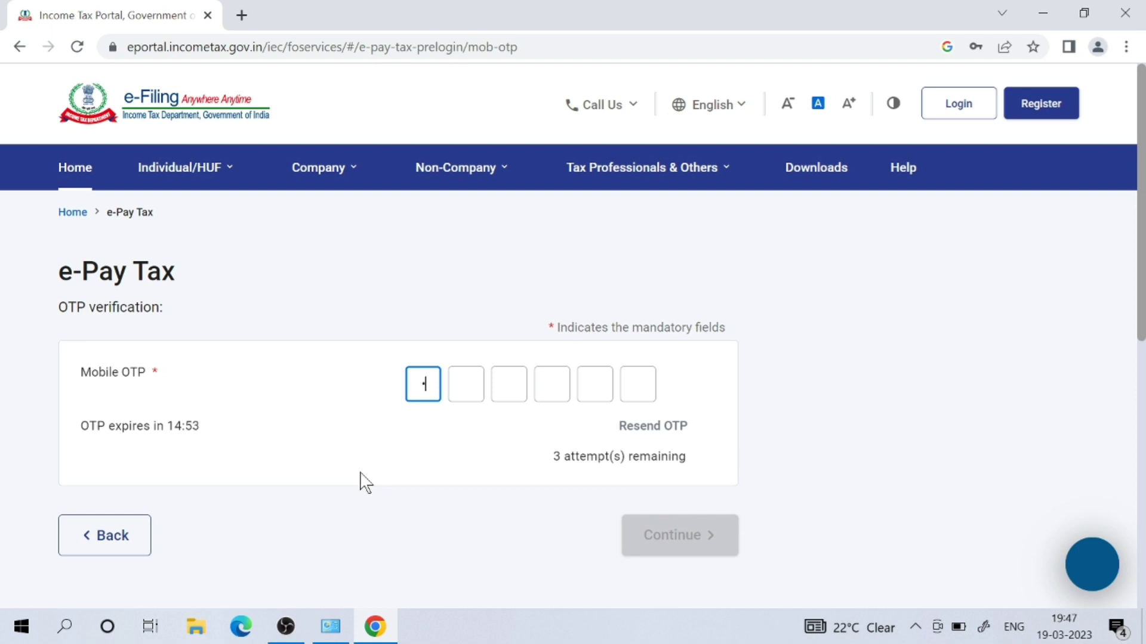
- Enter the six-digit mobile OTP and verify it
type("******")
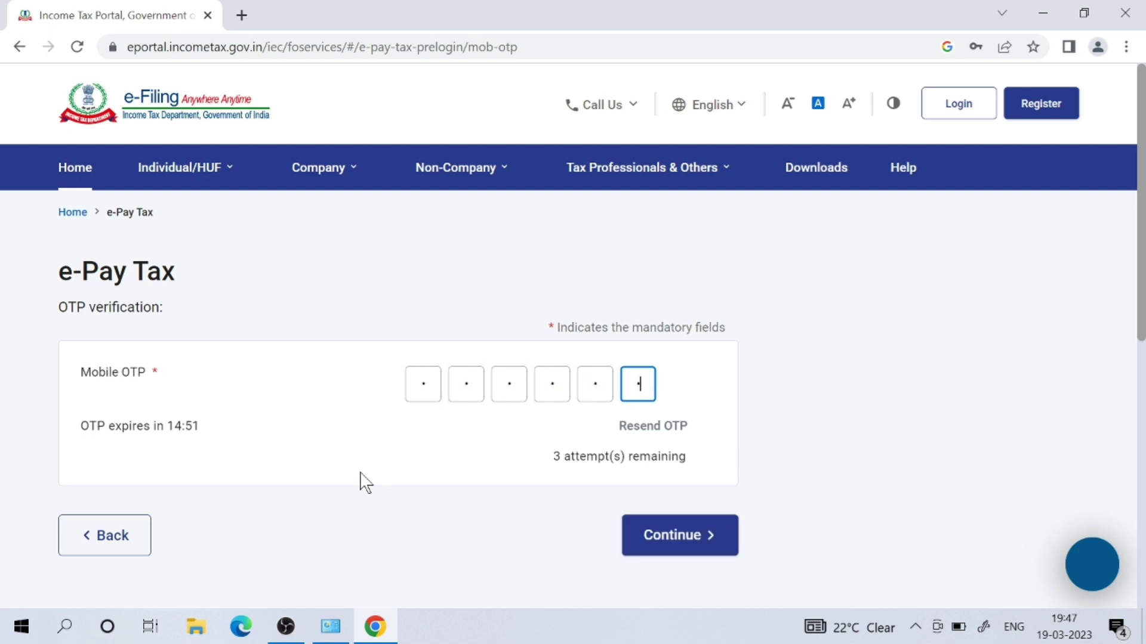
left_click(689, 538)
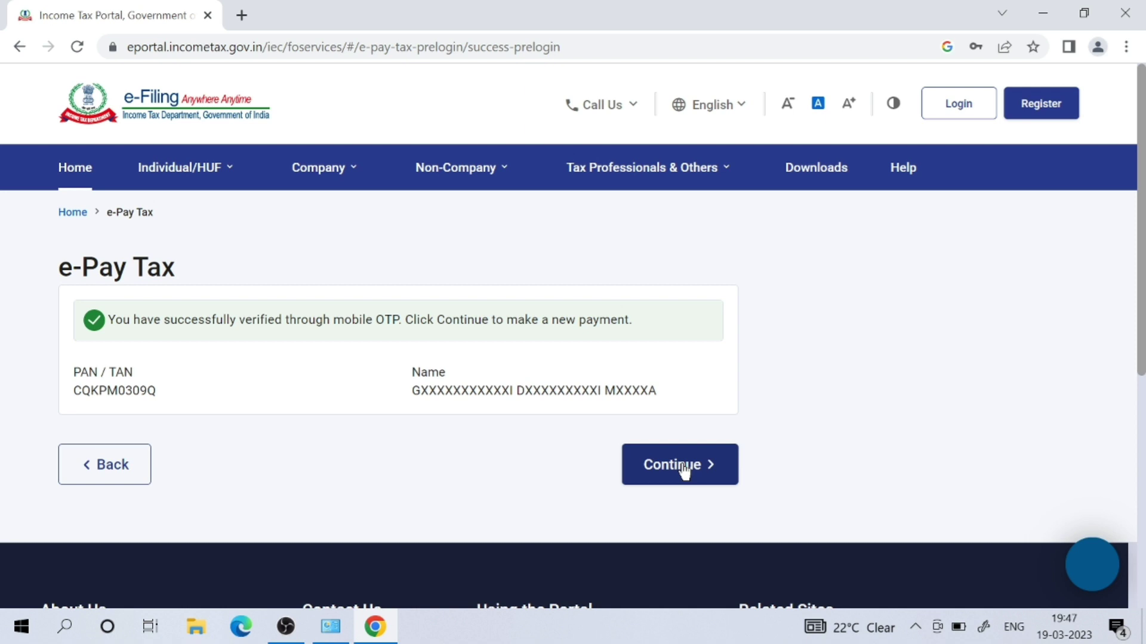
- Start a new payment under the Income Tax category
left_click(683, 468)
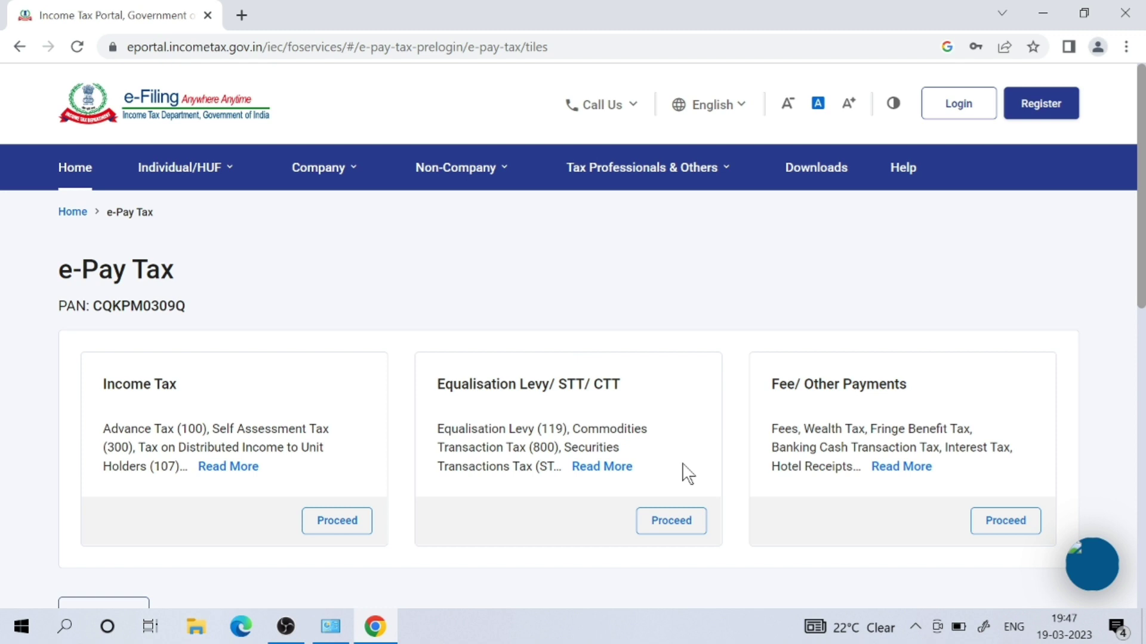
scroll(264, 476, "down", 2)
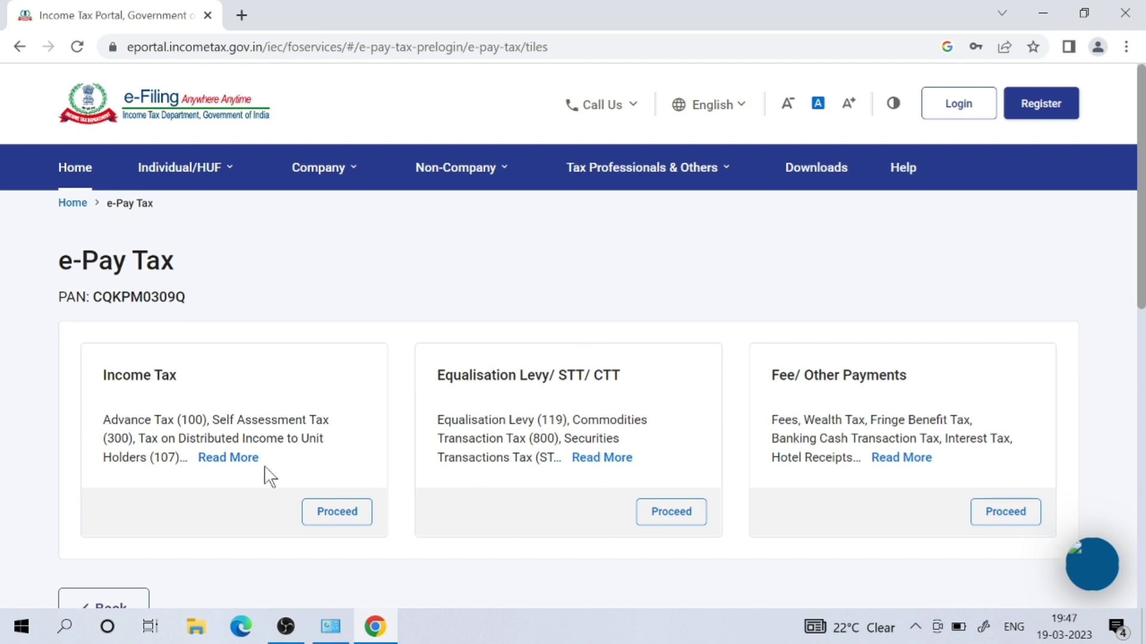
left_click(337, 401)
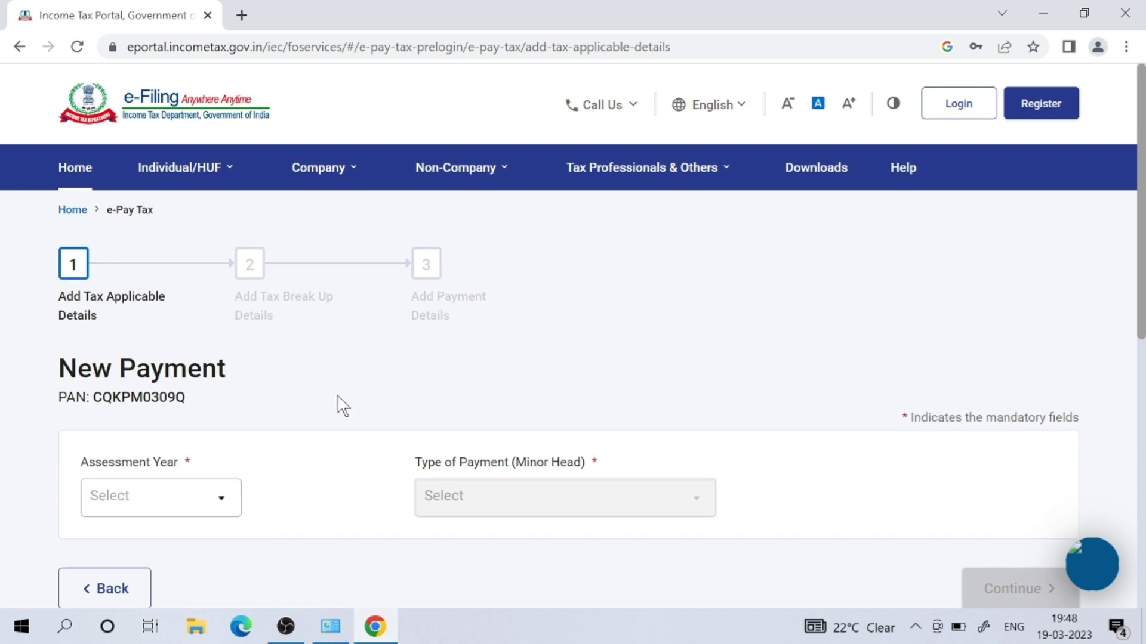
- Set Assessment Year 2023-24 and payment type Other Receipts (500)
scroll(338, 403, "down", 2)
left_click(230, 382)
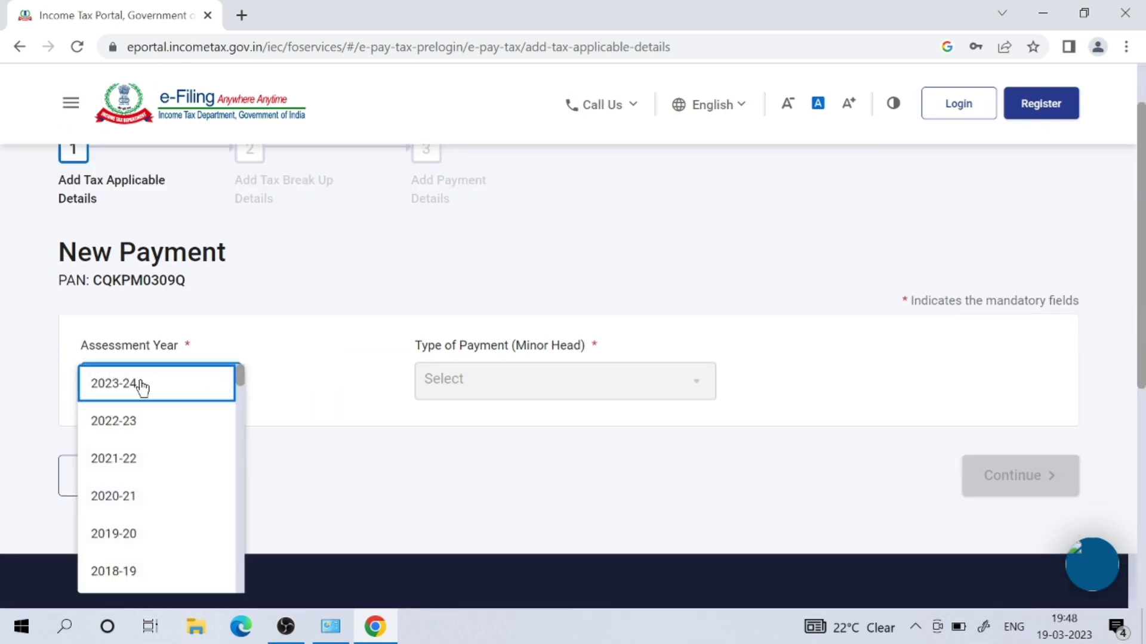
left_click(142, 385)
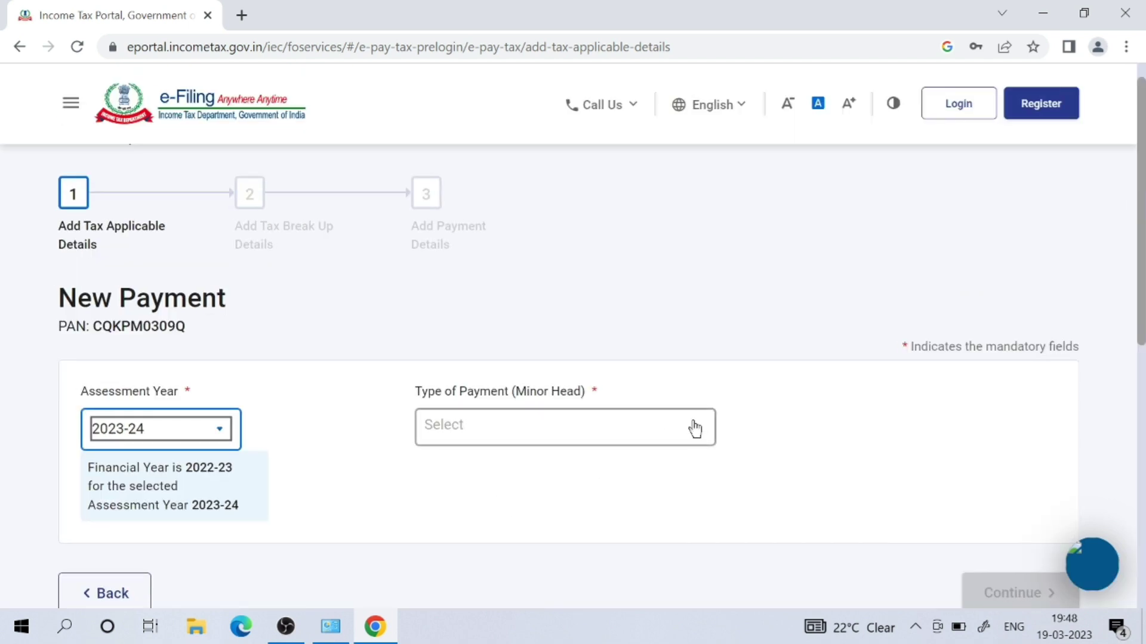
left_click(694, 428)
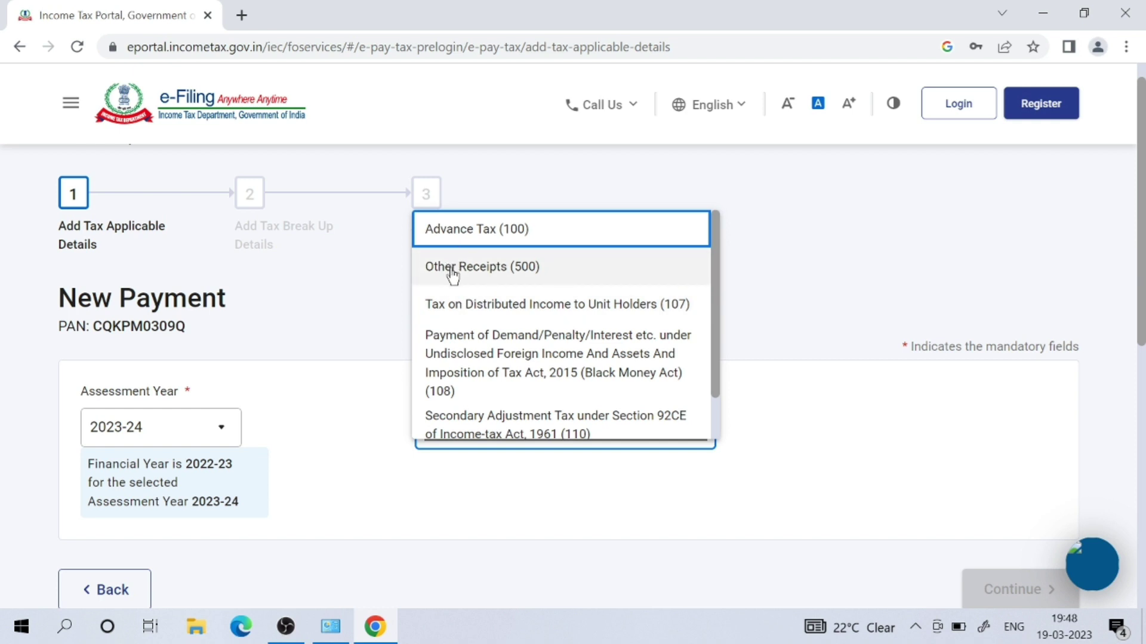
left_click(515, 272)
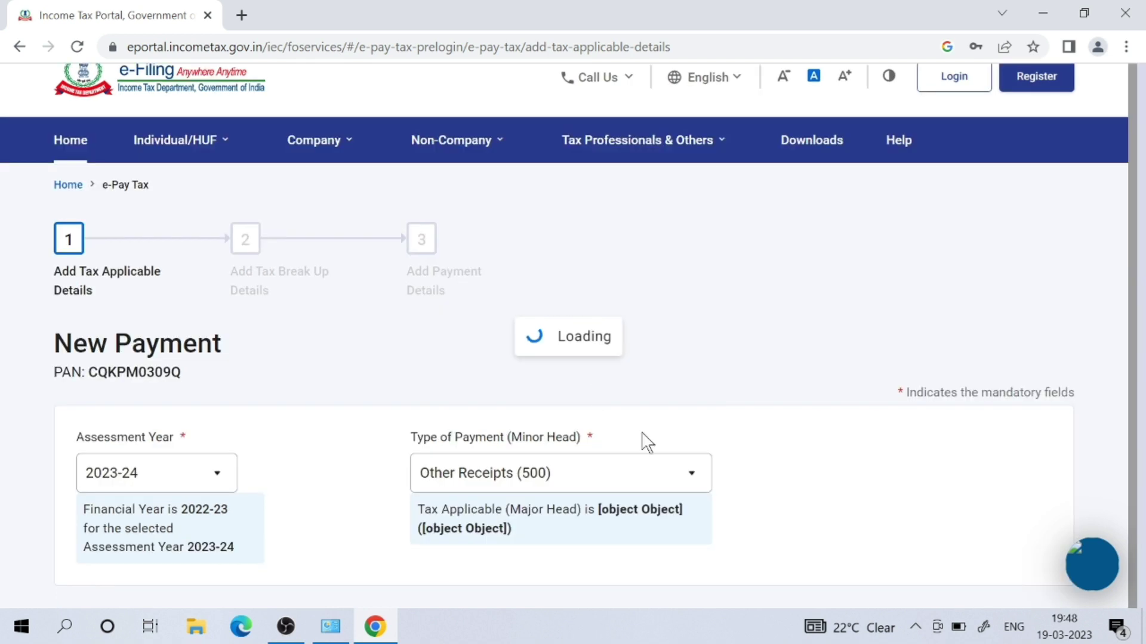
scroll(779, 480, "down", 4)
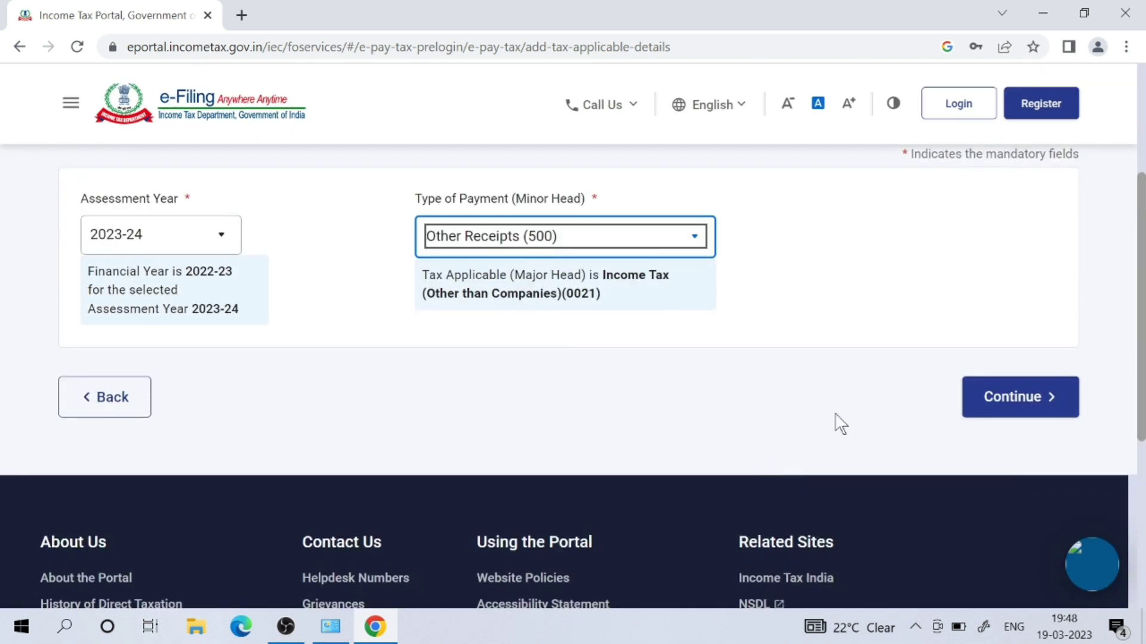
- Review the tax breakup showing ₹1,000 under Others and accept it
left_click(1011, 399)
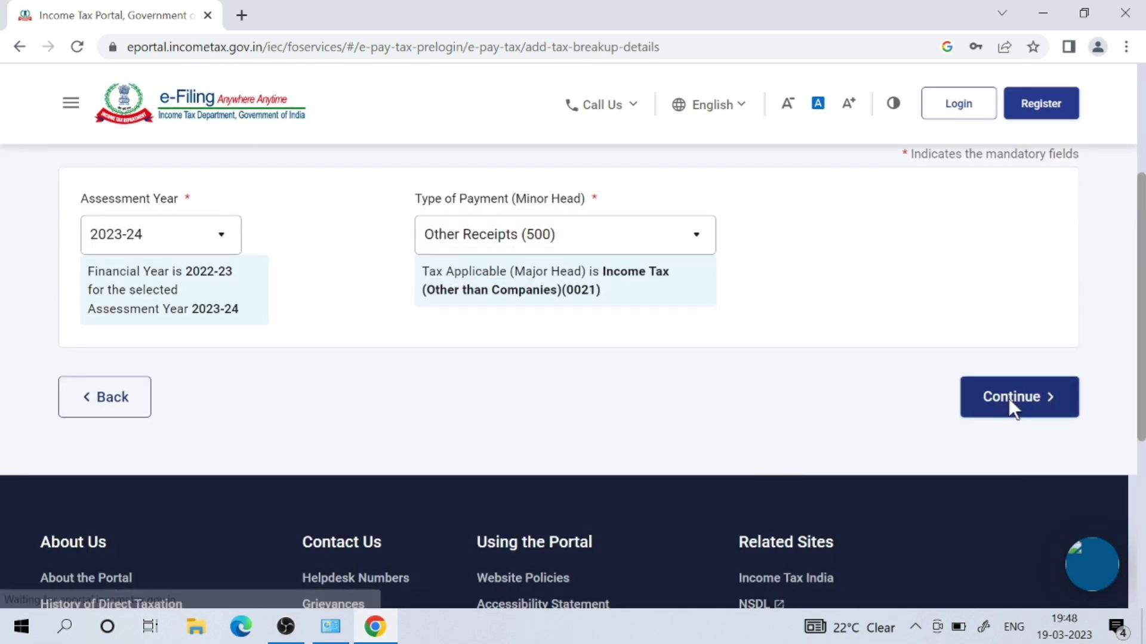
scroll(931, 411, "down", 10)
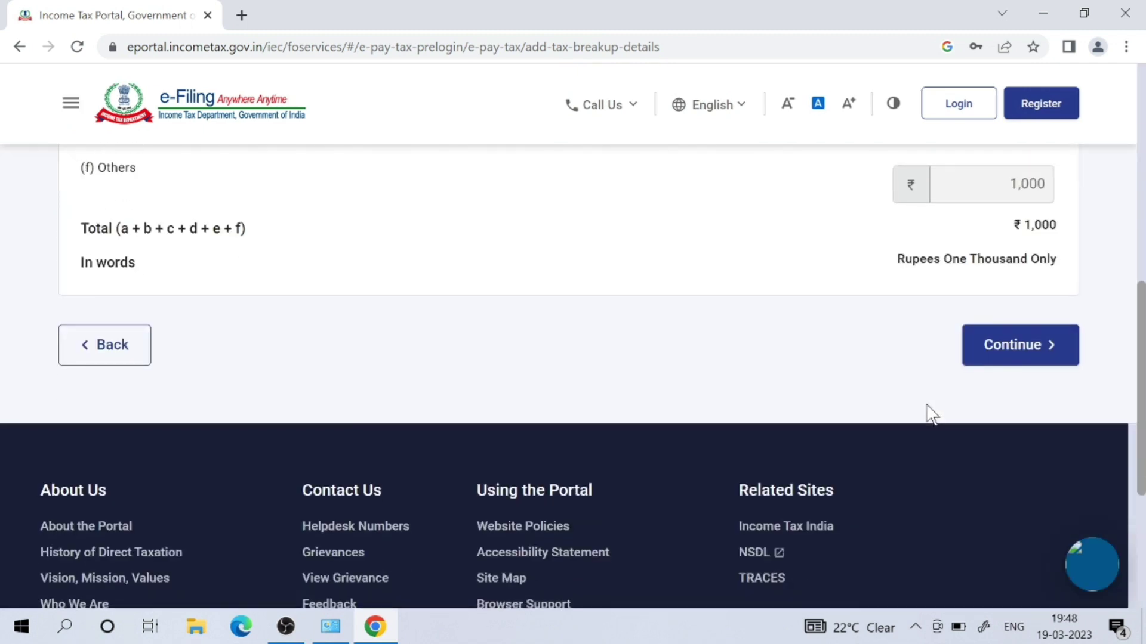
scroll(931, 412, "up", 2)
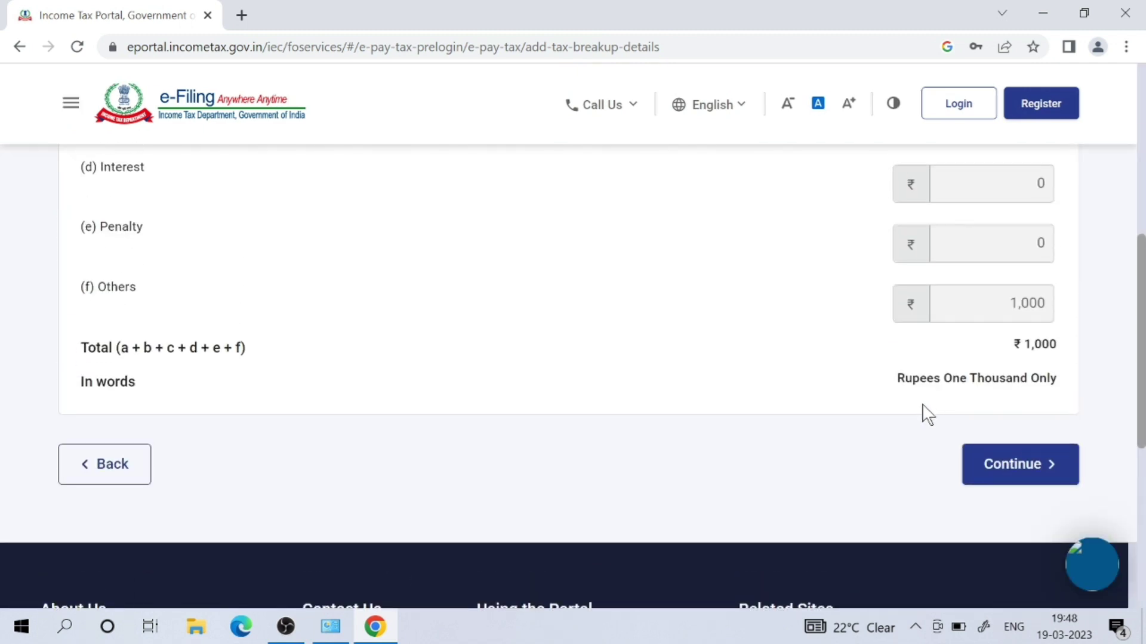
scroll(927, 413, "up", 2)
scroll(927, 412, "up", 6)
scroll(955, 417, "down", 8)
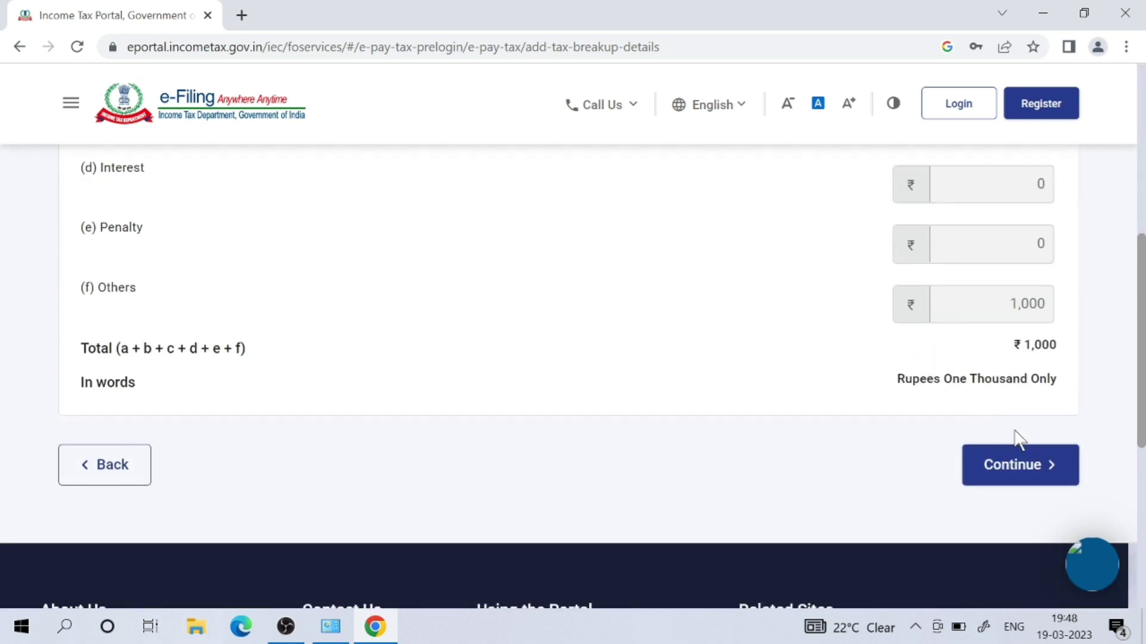
left_click(1018, 464)
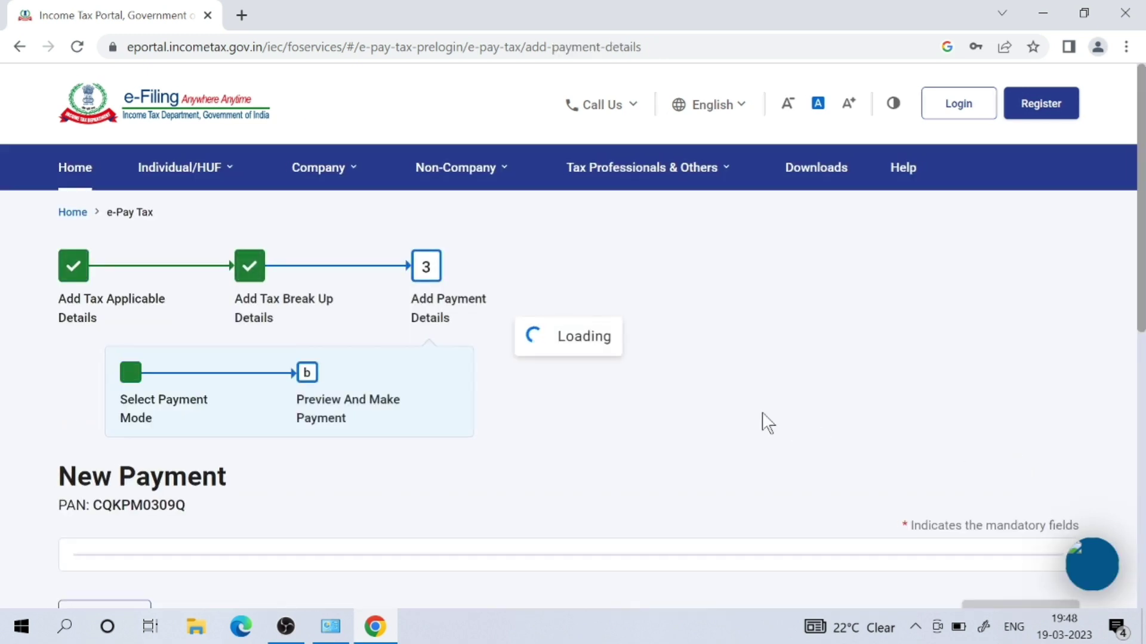
- Pick Payment Gateway mode with Kotak Mahindra Bank as the bank
scroll(668, 403, "down", 4)
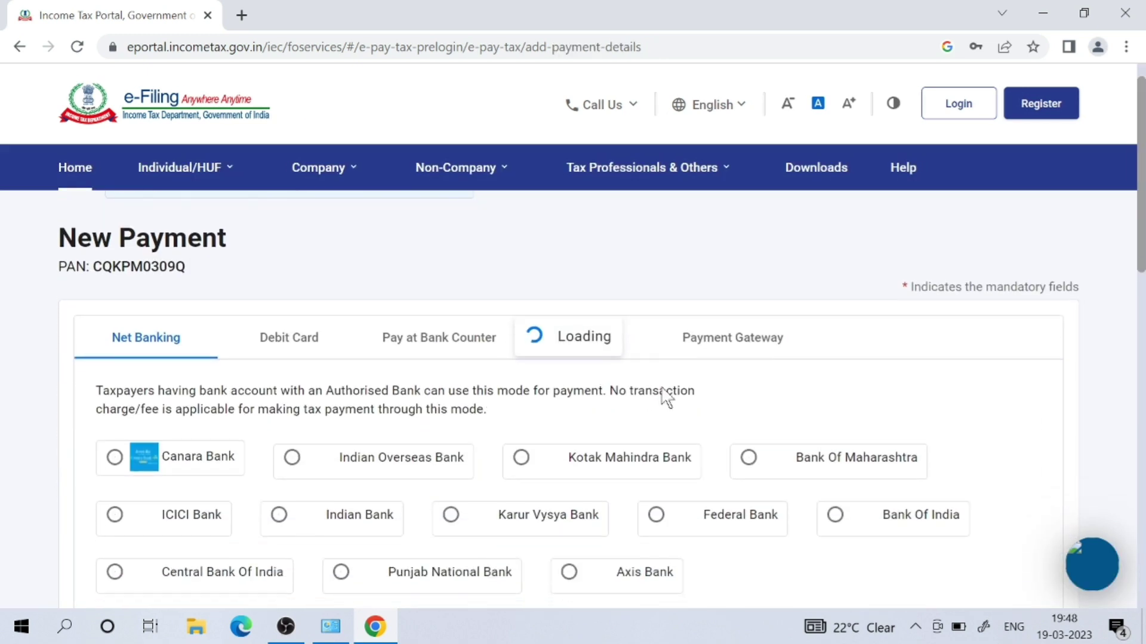
scroll(692, 385, "up", 5)
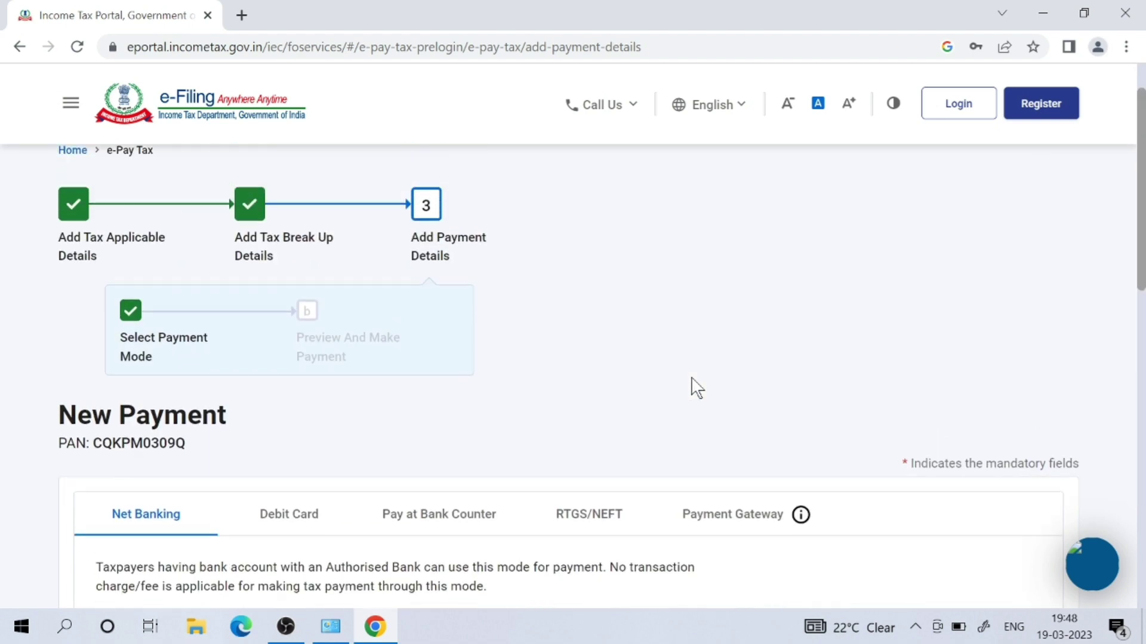
scroll(692, 385, "down", 5)
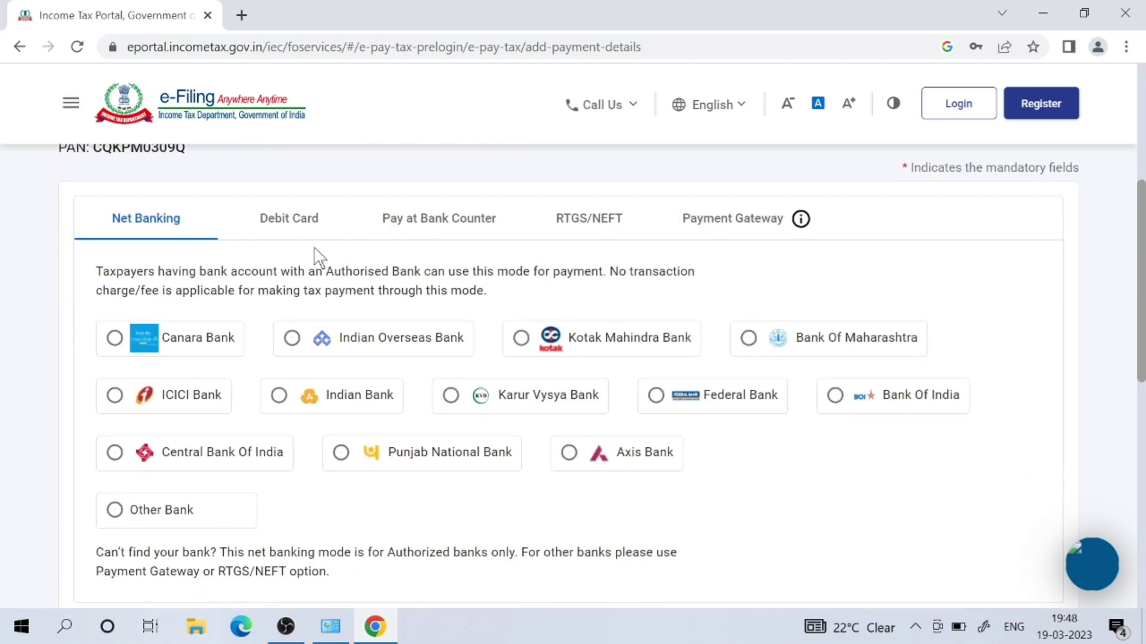
left_click(284, 239)
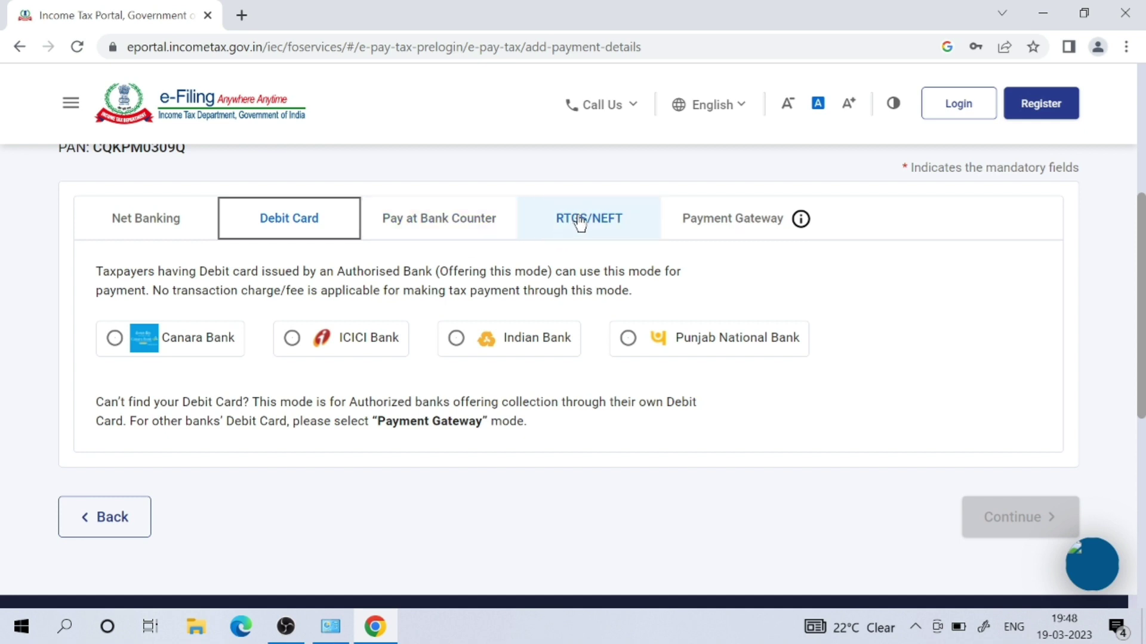
left_click(719, 230)
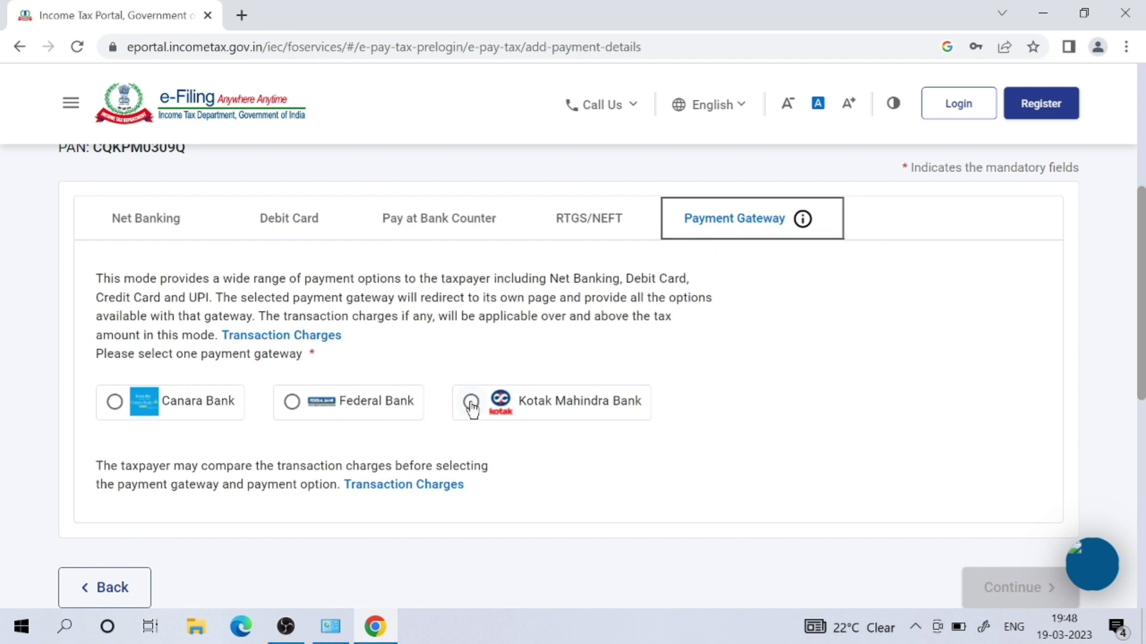
left_click(471, 401)
scroll(632, 394, "down", 2)
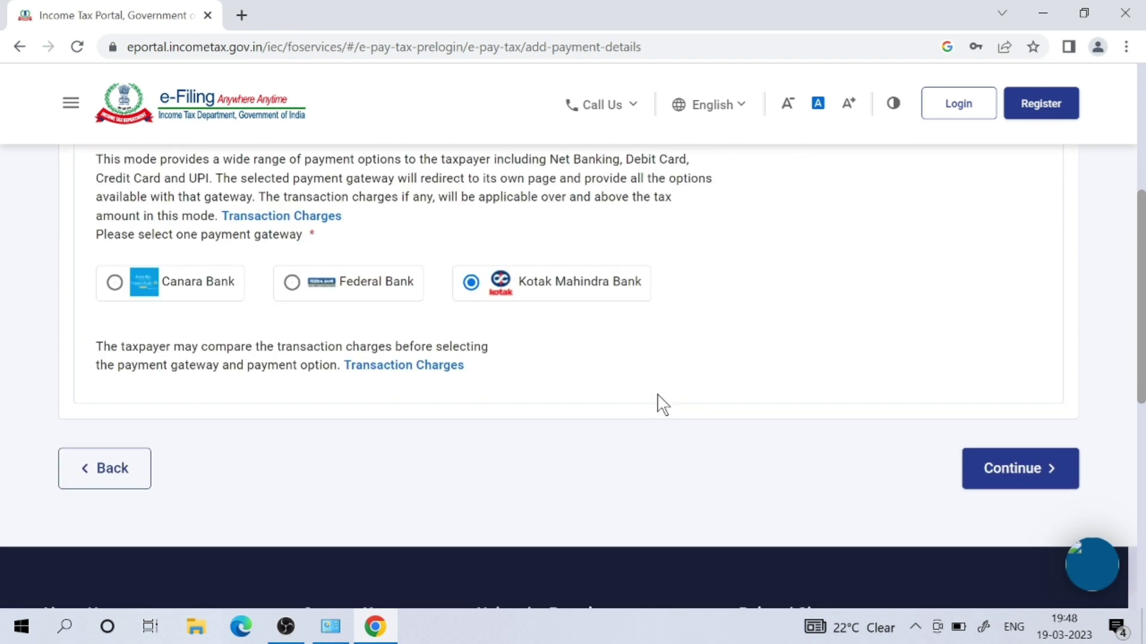
- Go to the payment preview and scroll down to the Pay Now button
left_click(1010, 471)
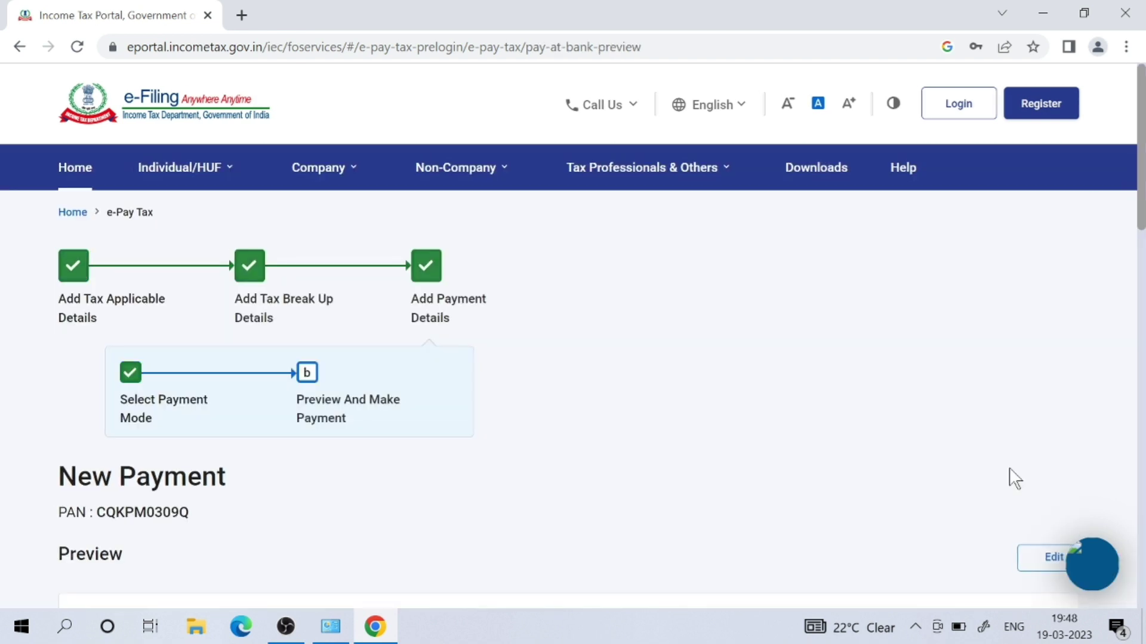
scroll(537, 401, "down", 4)
scroll(520, 401, "down", 2)
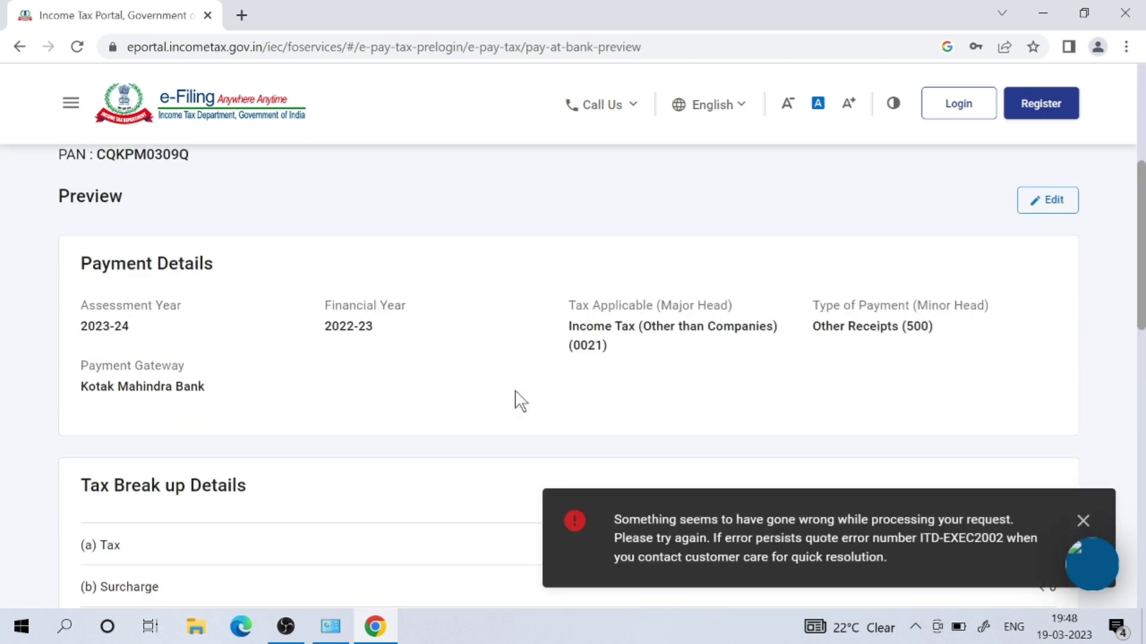
scroll(518, 400, "down", 4)
scroll(776, 358, "down", 6)
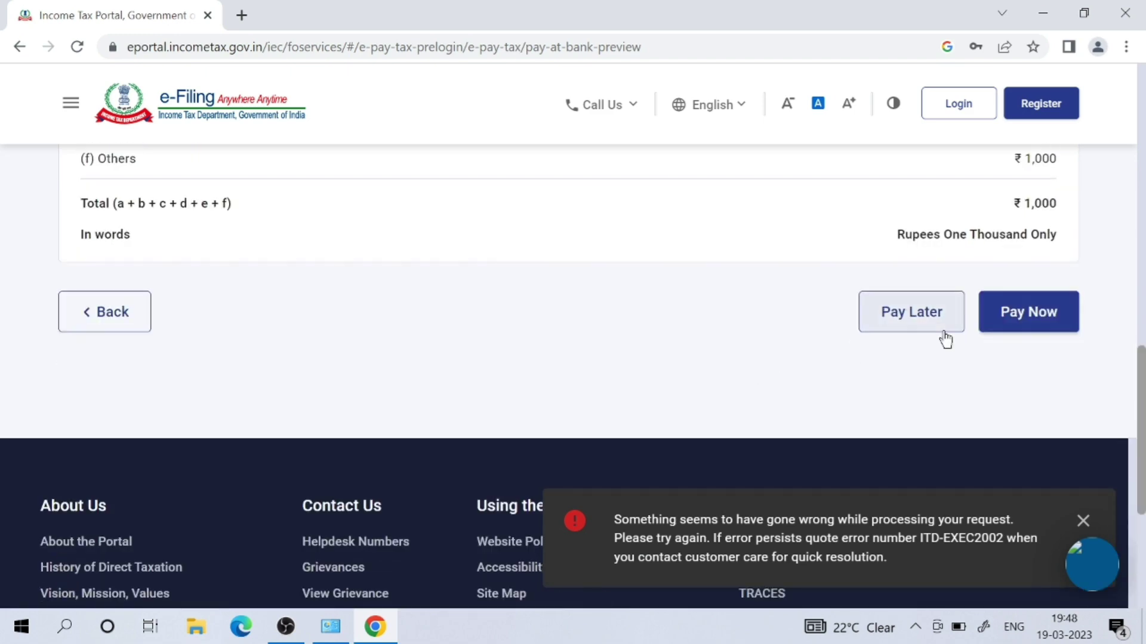
- Pay now, dismiss the error, agree to the terms and submit the ₹1,000 to the bank
left_click(1022, 311)
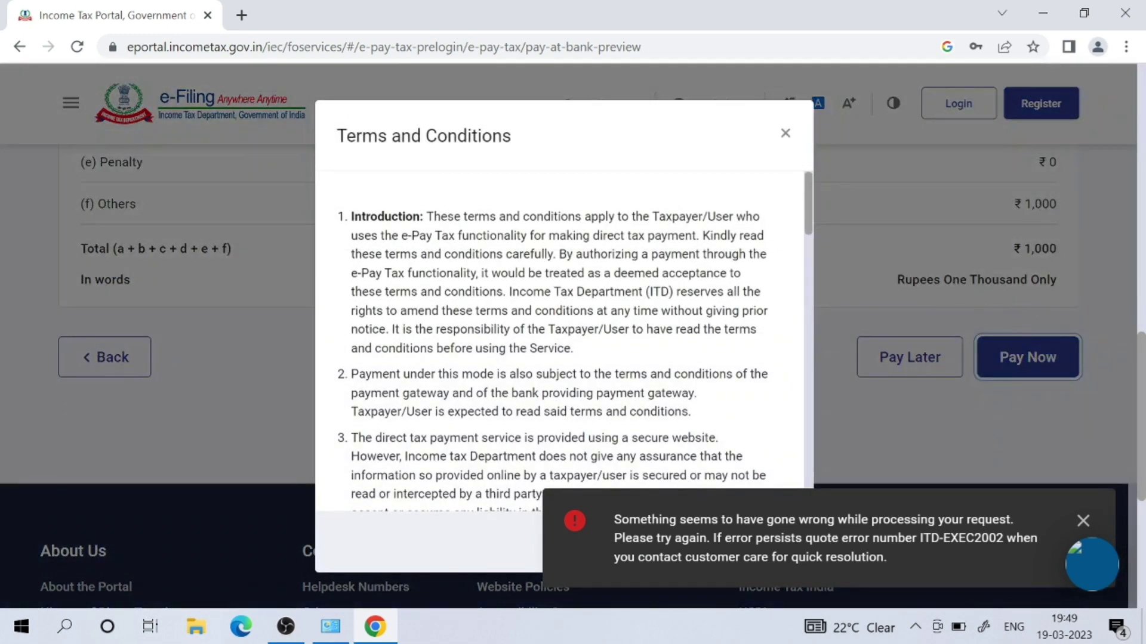
scroll(561, 340, "down", 10)
scroll(560, 340, "down", 10)
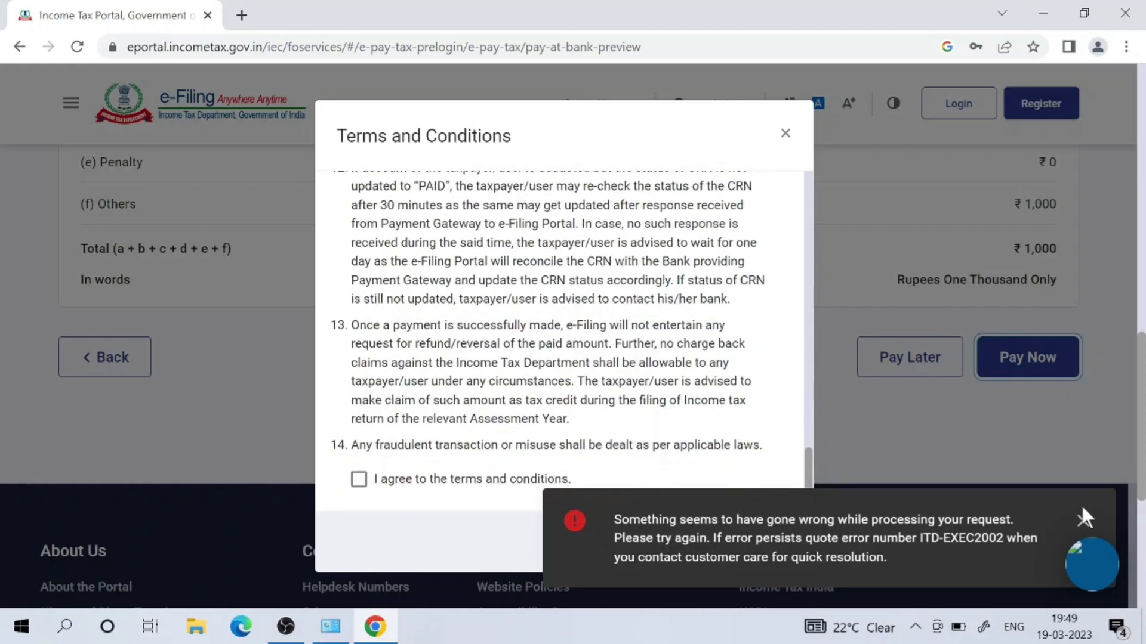
left_click(1083, 519)
scroll(656, 489, "down", 2)
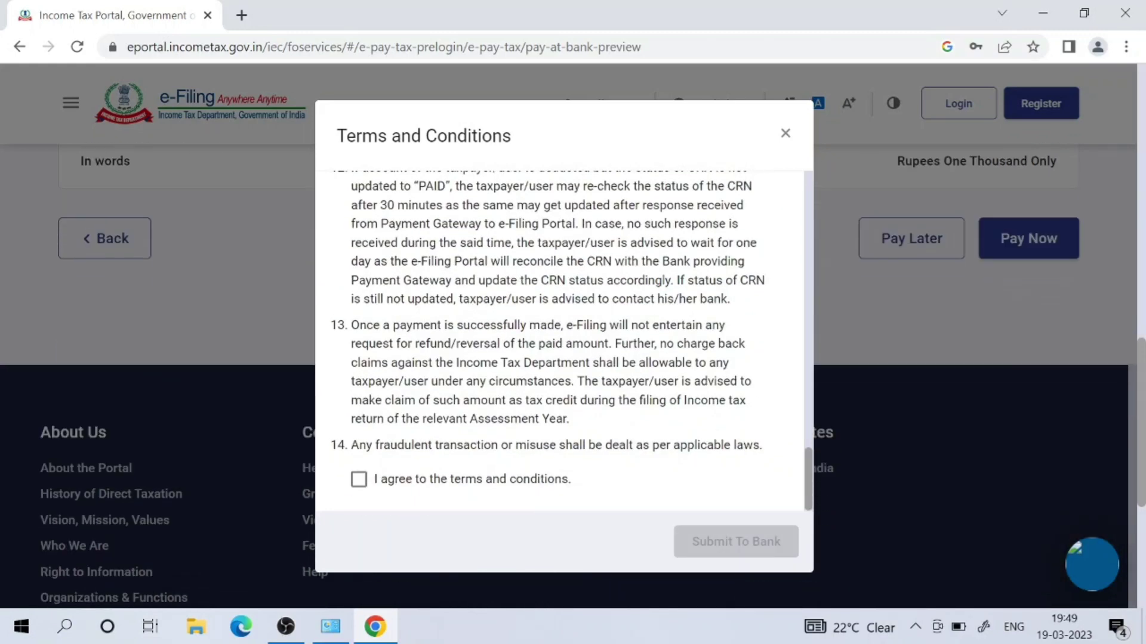
left_click(360, 479)
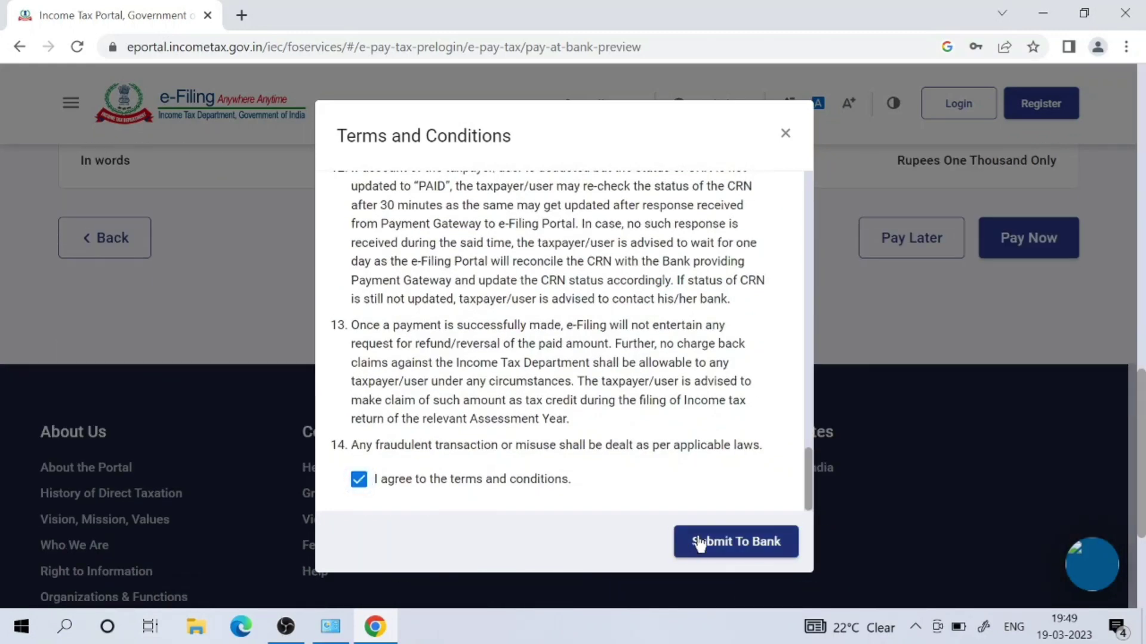
left_click(697, 542)
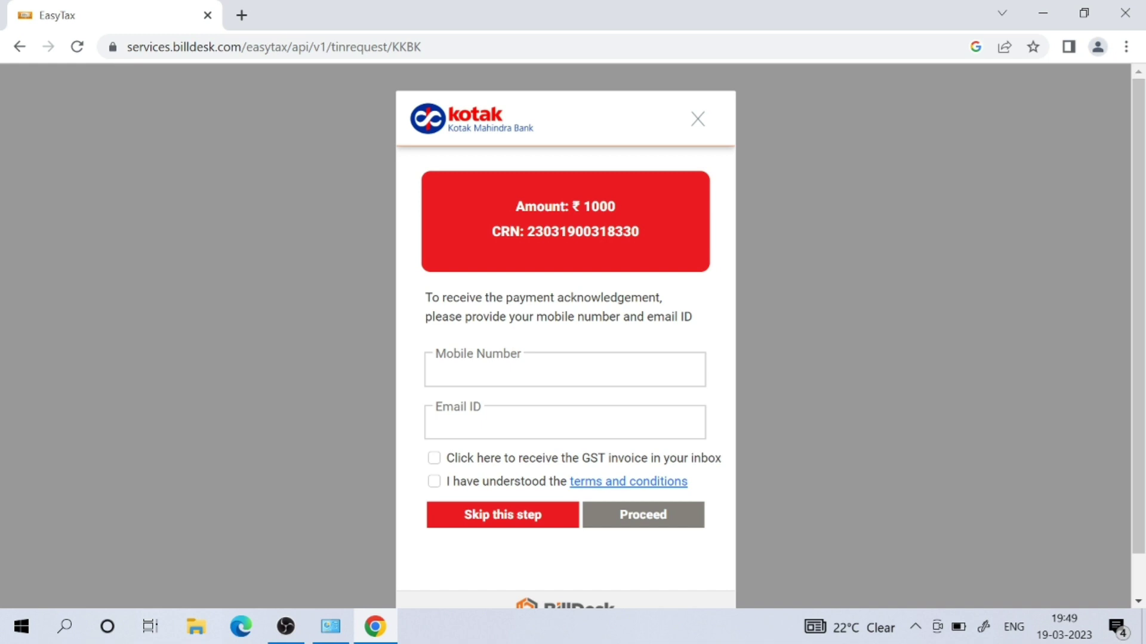
- Skip the acknowledgement contact-details step to reach BillDesk's Pay ₹1000 options
left_click(499, 519)
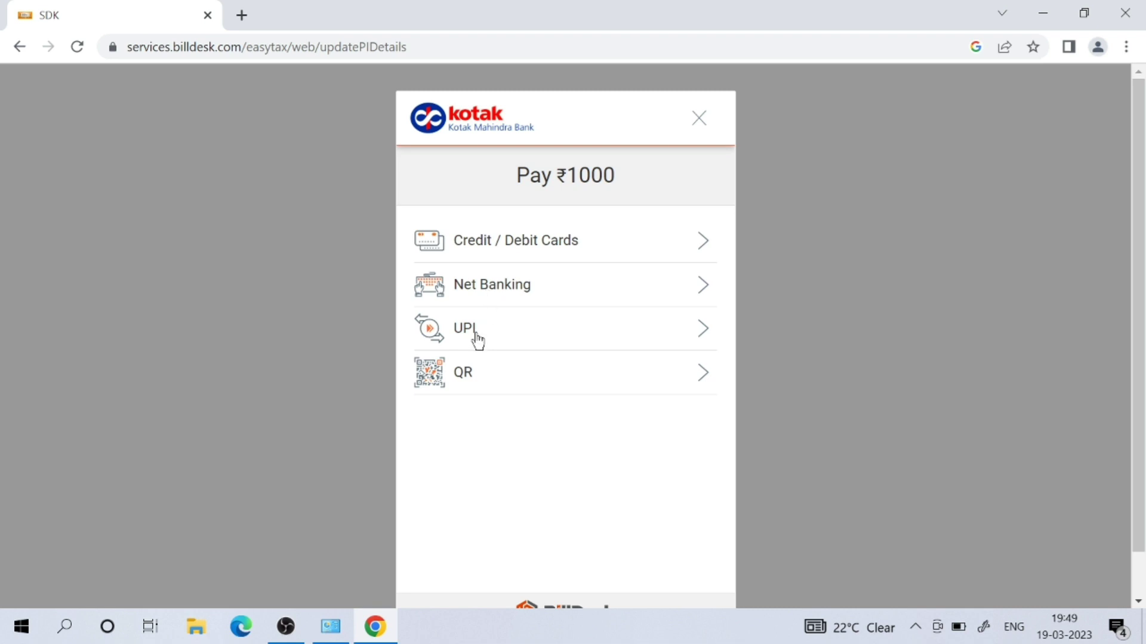
left_click(471, 376)
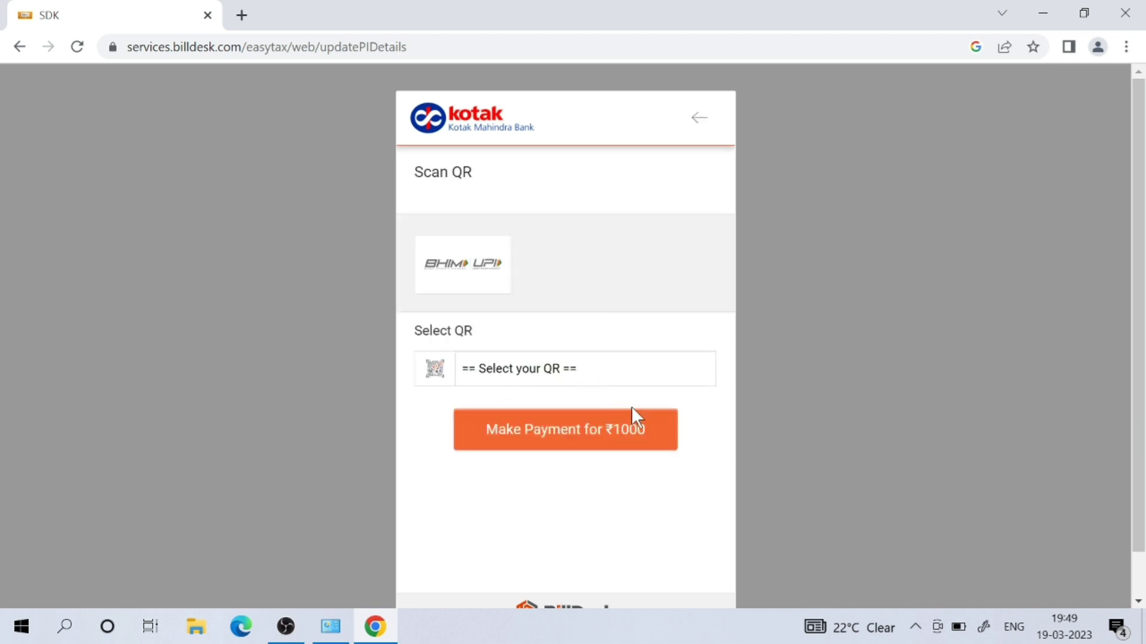
left_click(574, 366)
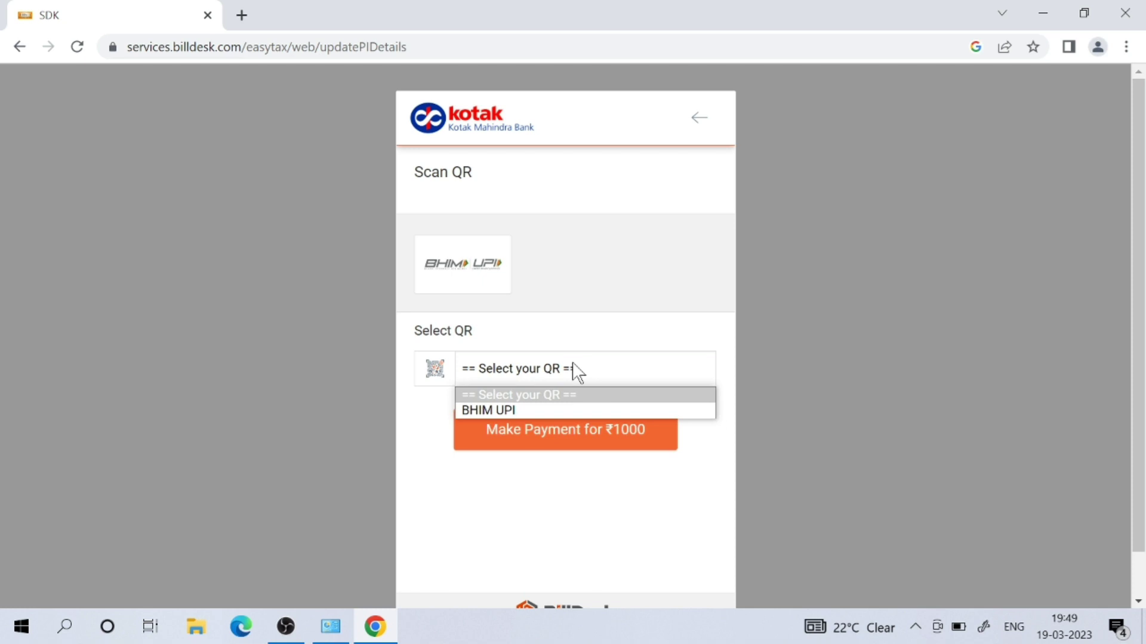
left_click(507, 408)
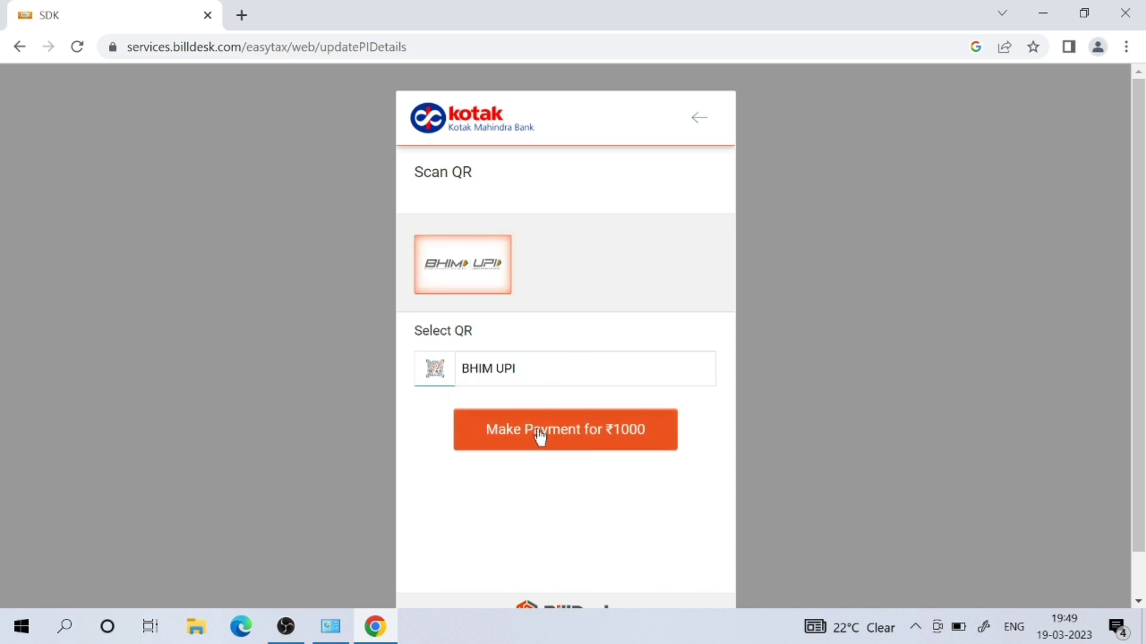
left_click(541, 438)
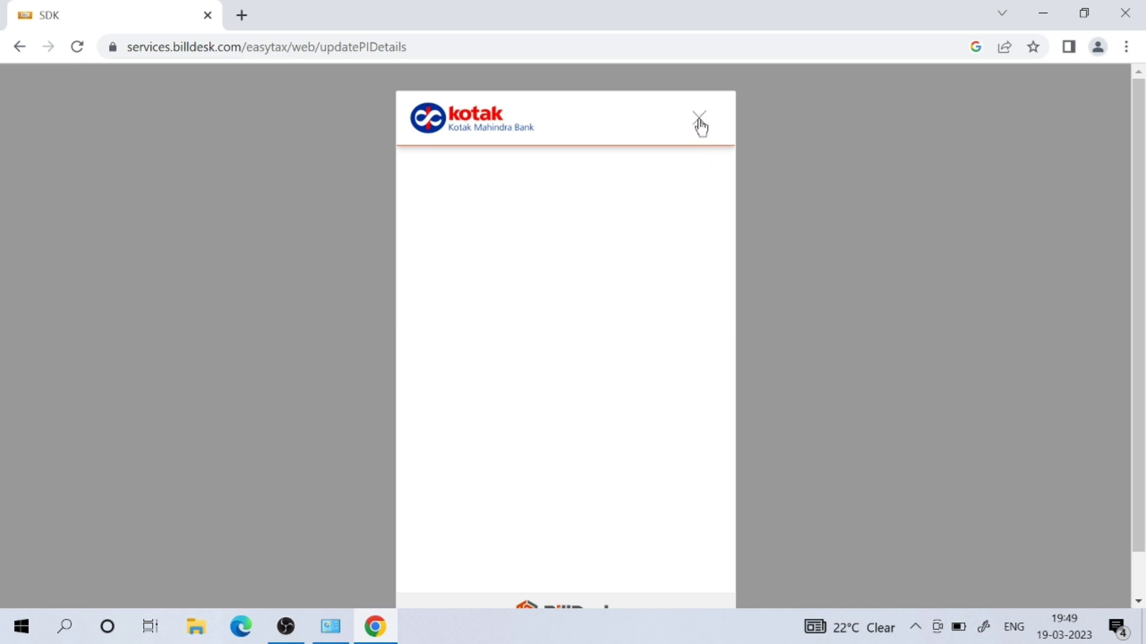
left_click(502, 329)
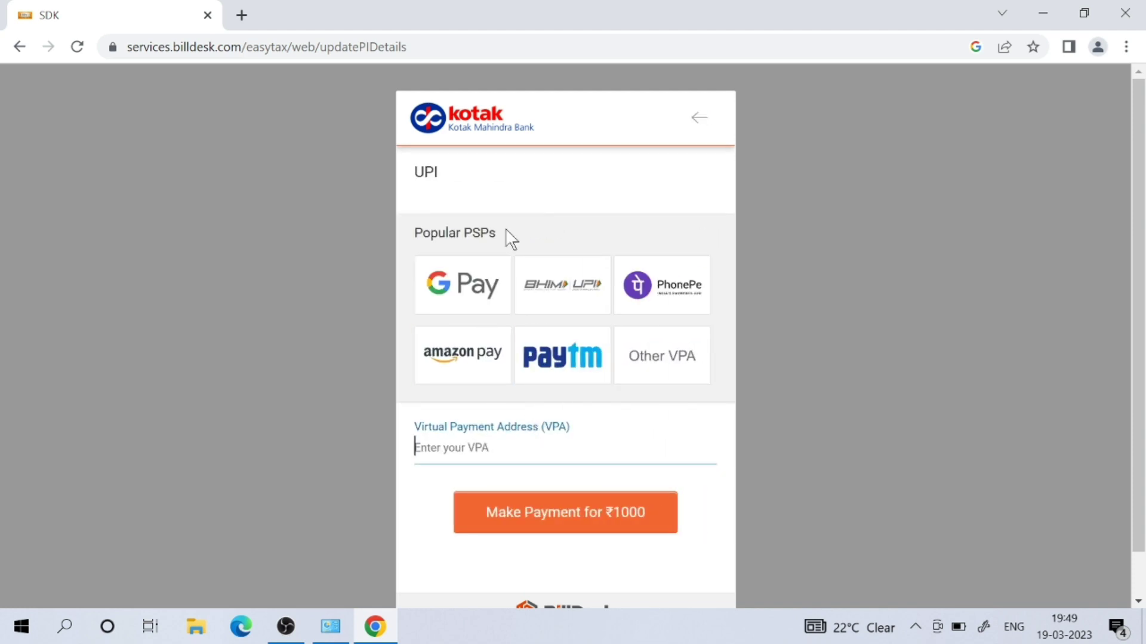
left_click(692, 118)
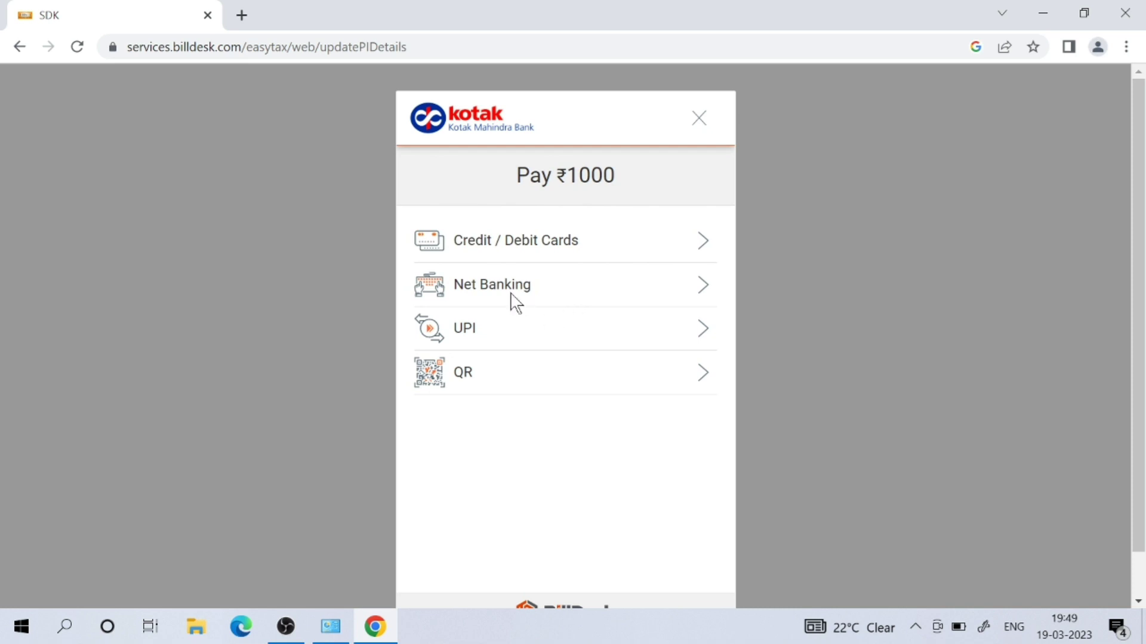
- Choose Credit / Debit Cards and submit the ₹1000 card payment with Make Payment
left_click(535, 243)
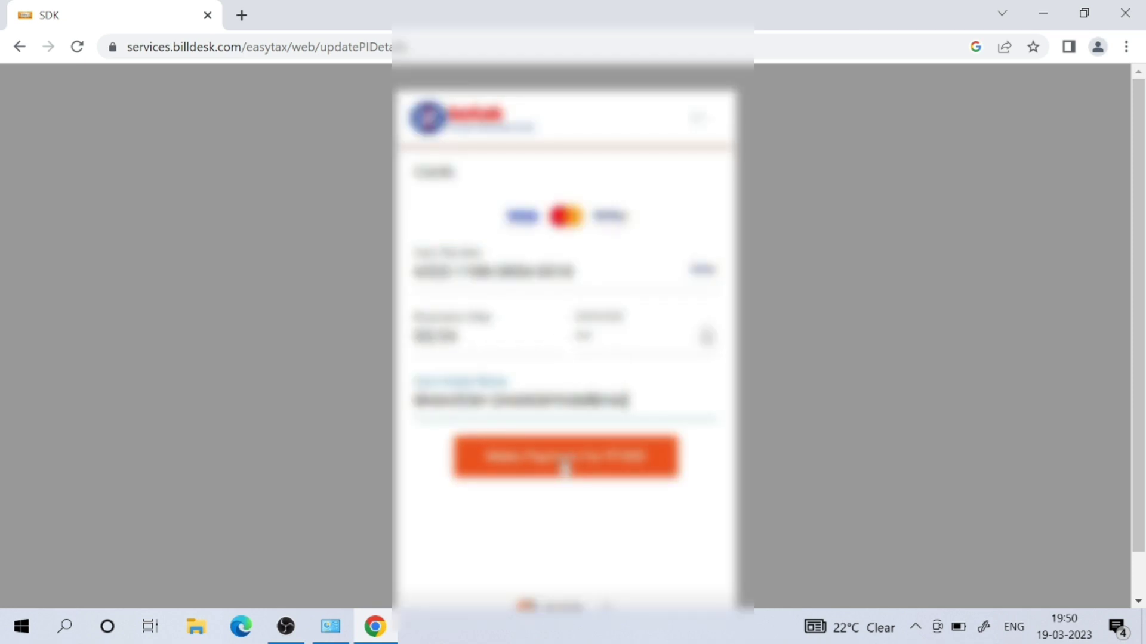
left_click(565, 469)
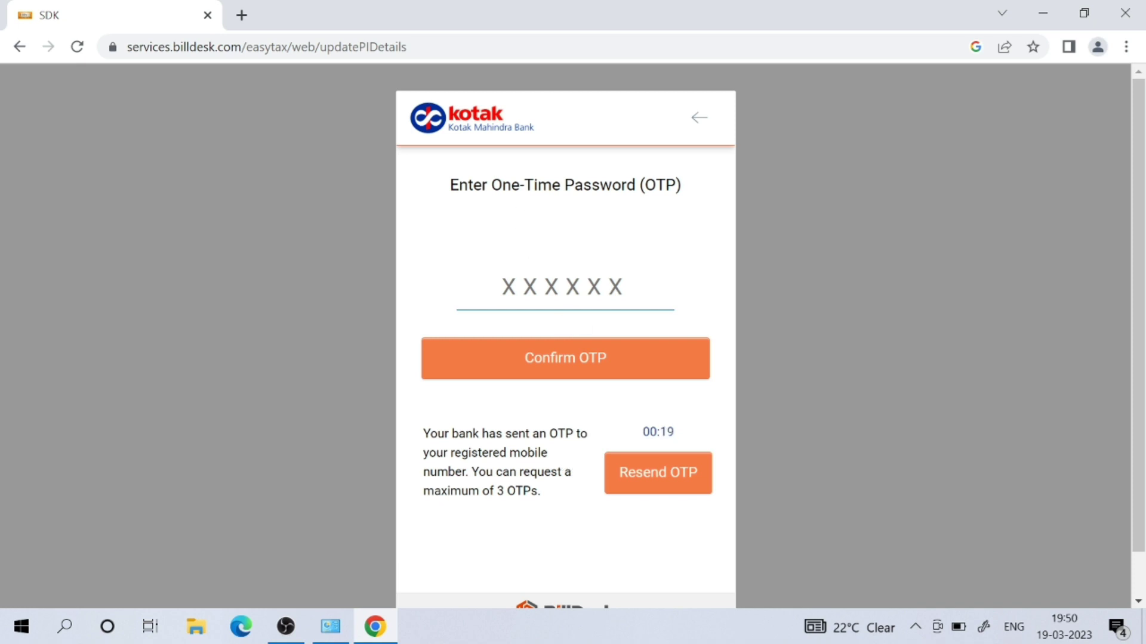
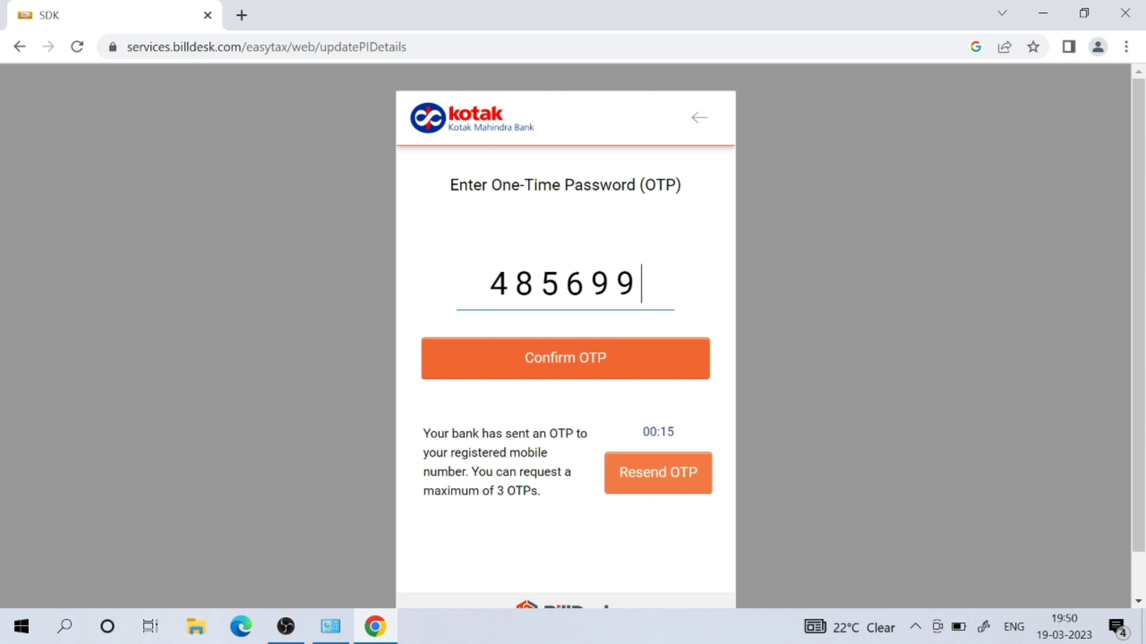
- Enter the six-digit one-time password and confirm the ₹1000 card payment
left_click(578, 362)
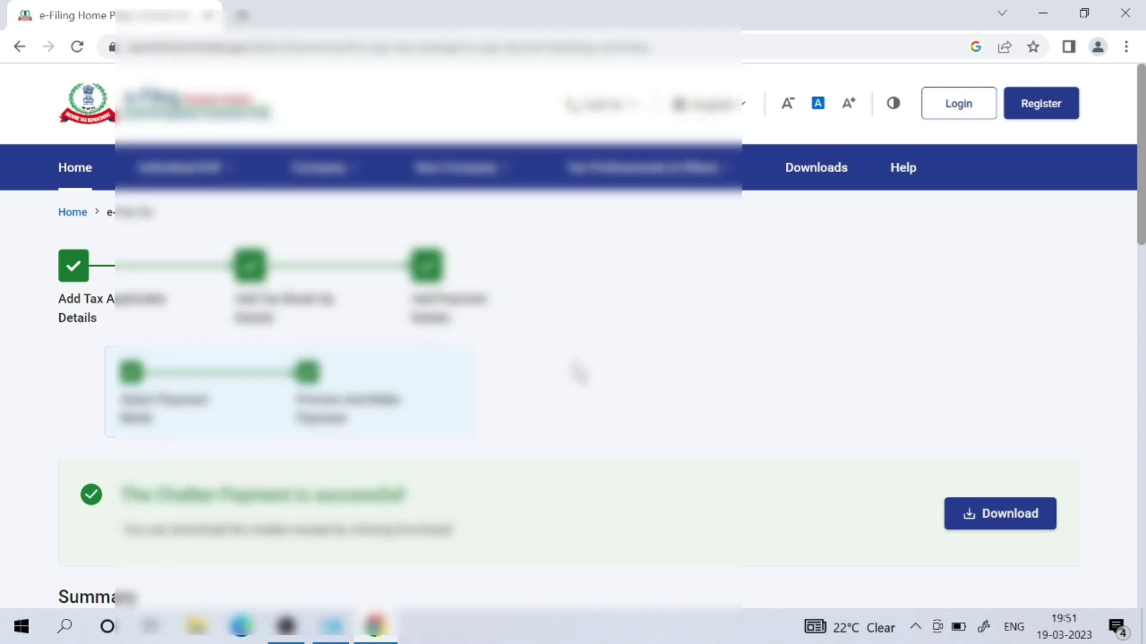
- Scroll the challan payment successful page down to Payment Details and the Download button
scroll(572, 364, "down", 4)
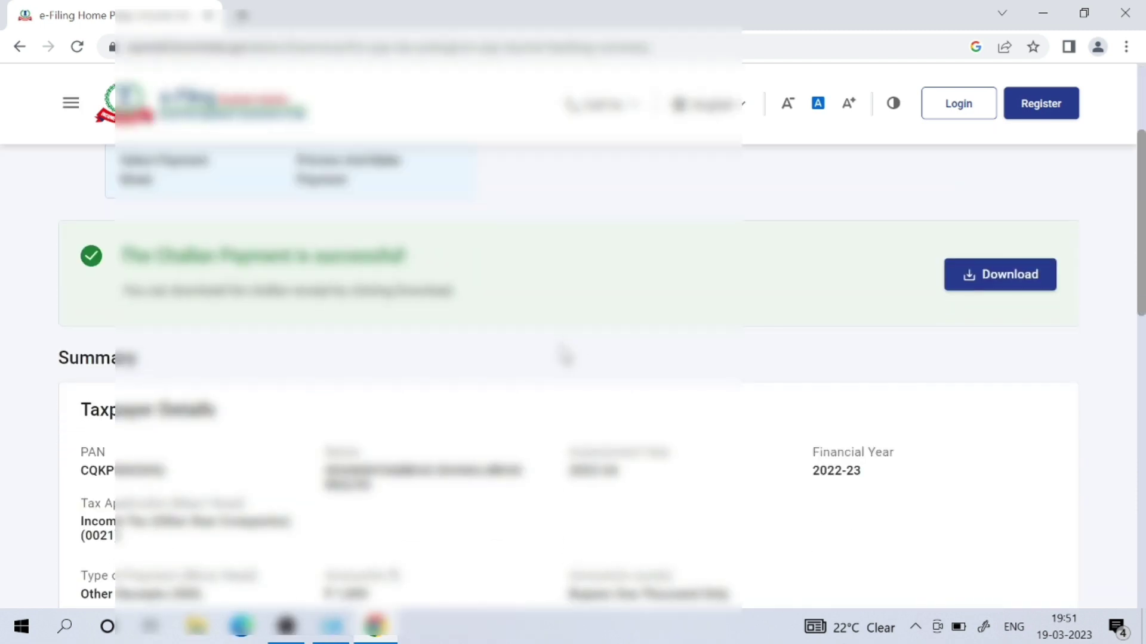
scroll(645, 361, "down", 2)
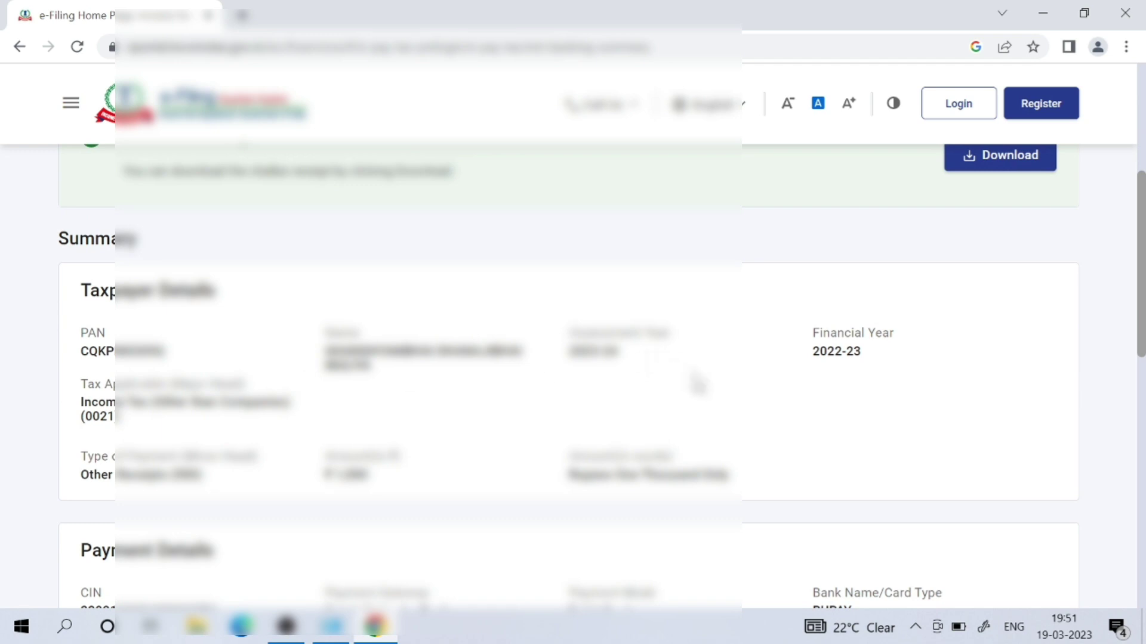
scroll(539, 404, "down", 4)
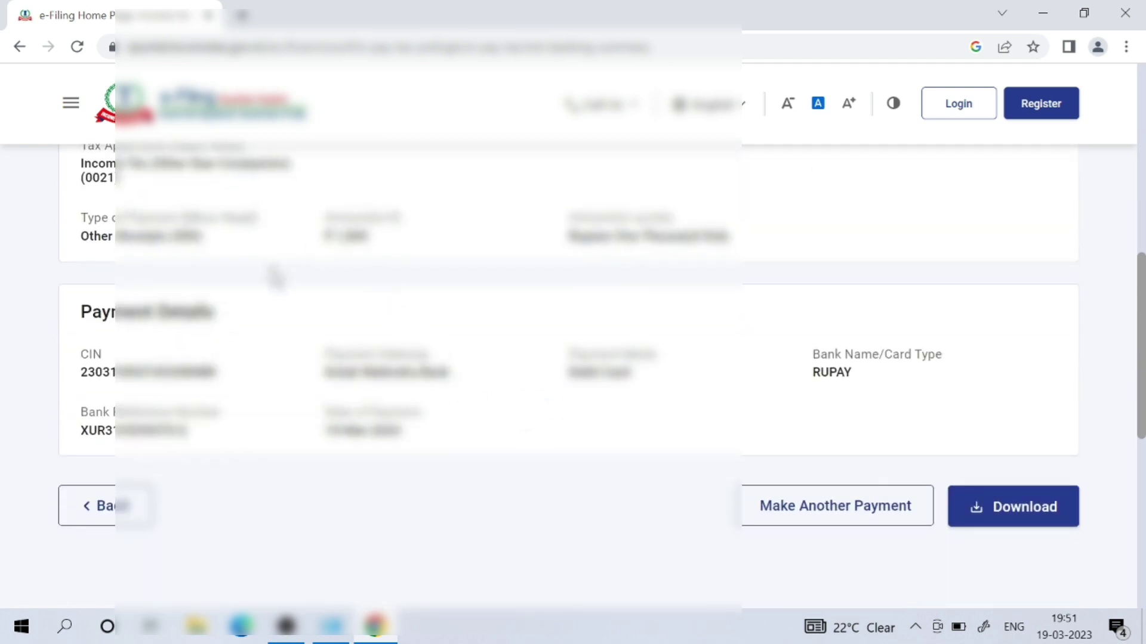